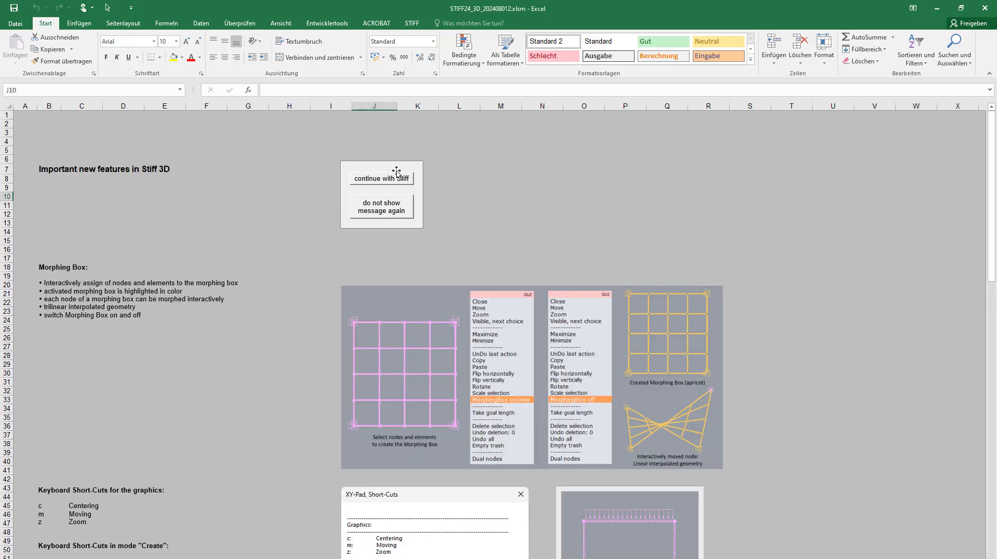
# Step: Continue past the new-features notice into the graphical interface and delete the entire existing example model
pyautogui.click(398, 177)
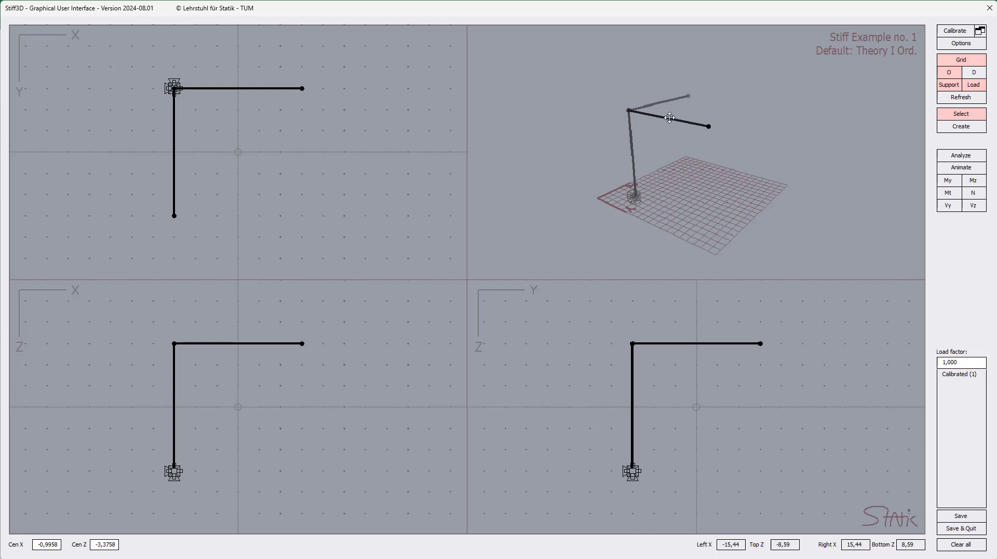
pyautogui.moveTo(650, 143); pyautogui.dragTo(674, 234)
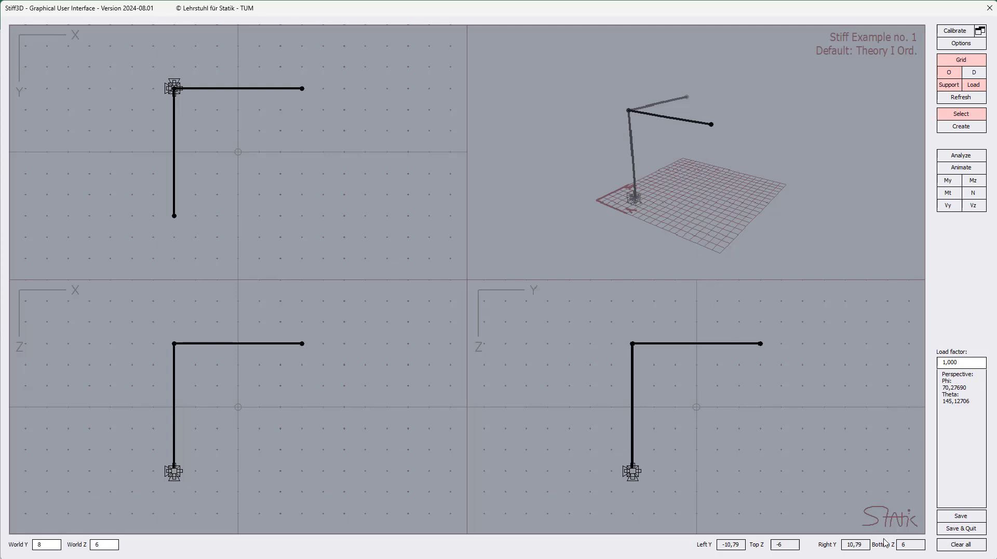
pyautogui.click(969, 545)
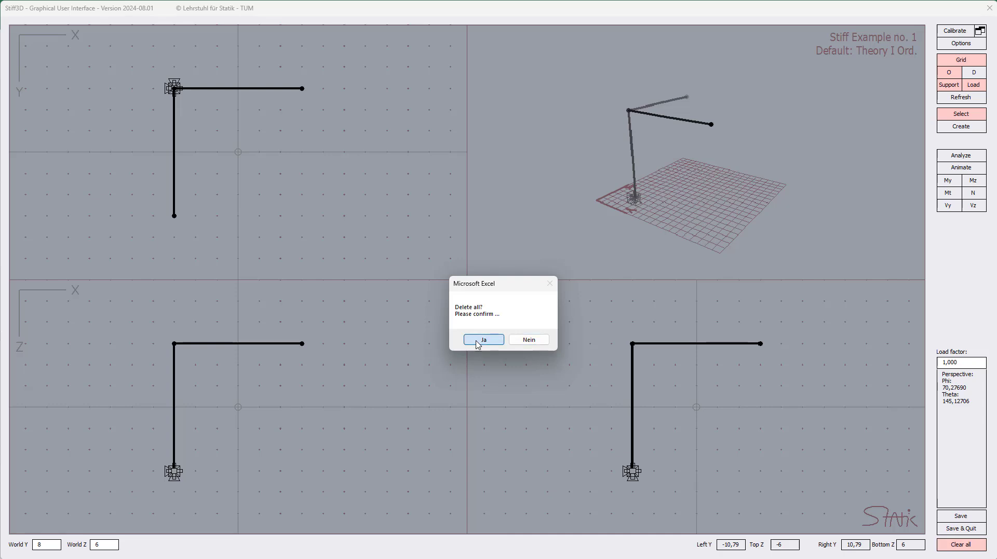
pyautogui.click(475, 339)
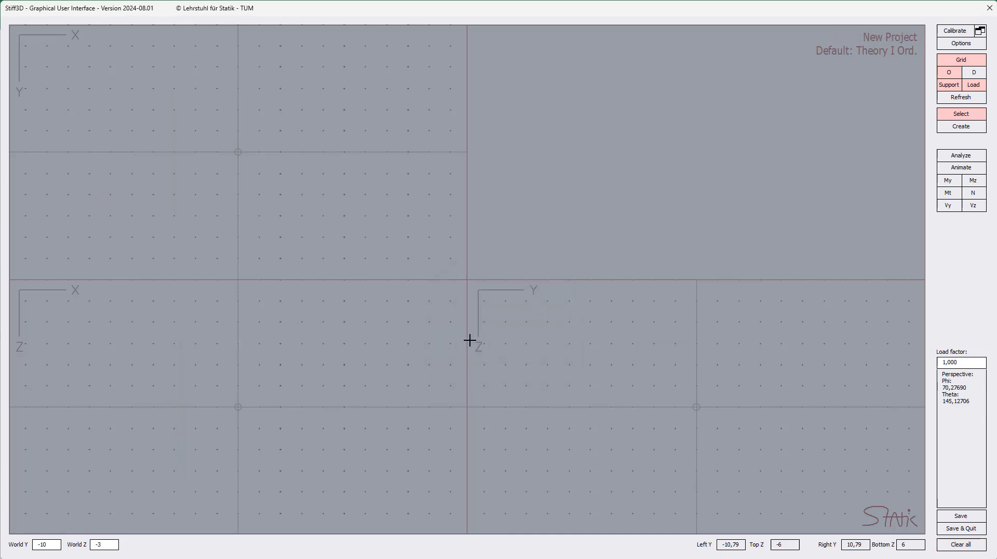
# Step: Set up the new project with a display range of -6 to 6 on every axis, grid spacing 1 and the name "Stiff example no. 1"
pyautogui.click(957, 131)
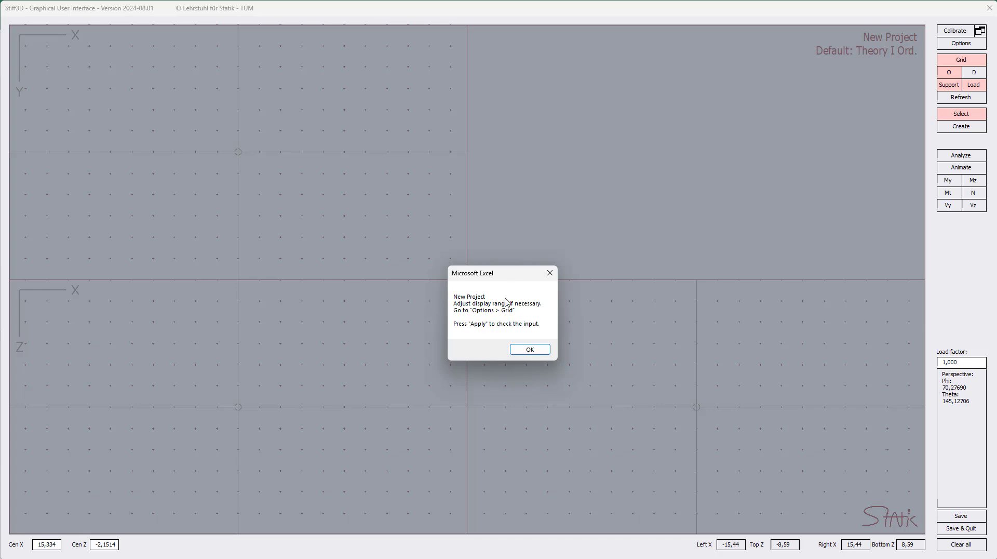
pyautogui.click(529, 349)
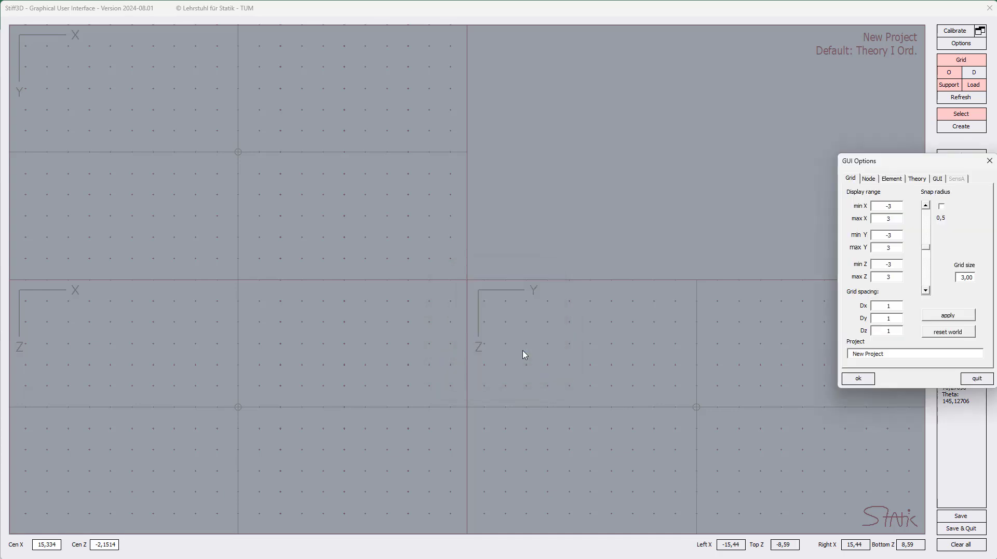
pyautogui.moveTo(487, 170); pyautogui.dragTo(465, 159)
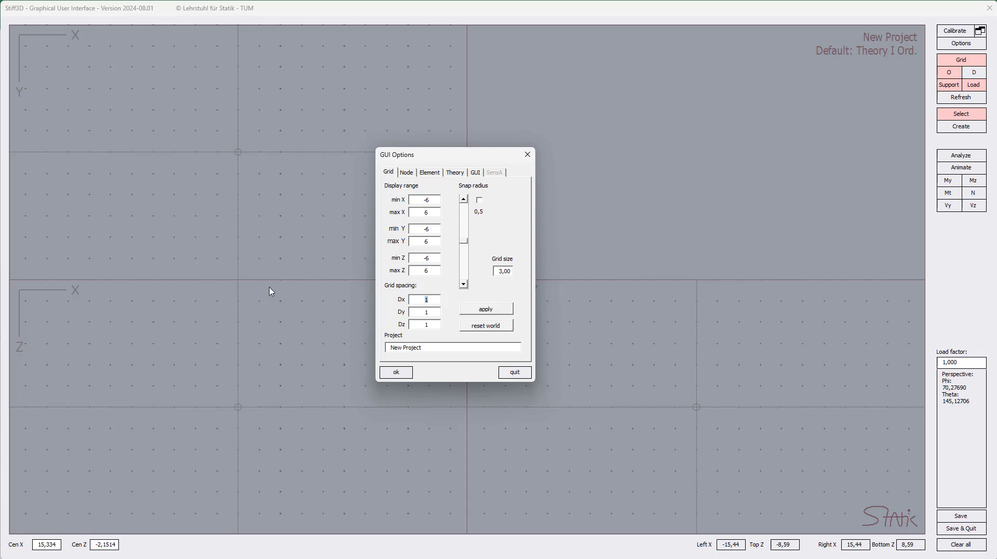
pyautogui.click(435, 300)
pyautogui.click(435, 312)
pyautogui.moveTo(436, 347); pyautogui.dragTo(301, 341)
pyautogui.write('Stiff example no. 1')
pyautogui.click(396, 373)
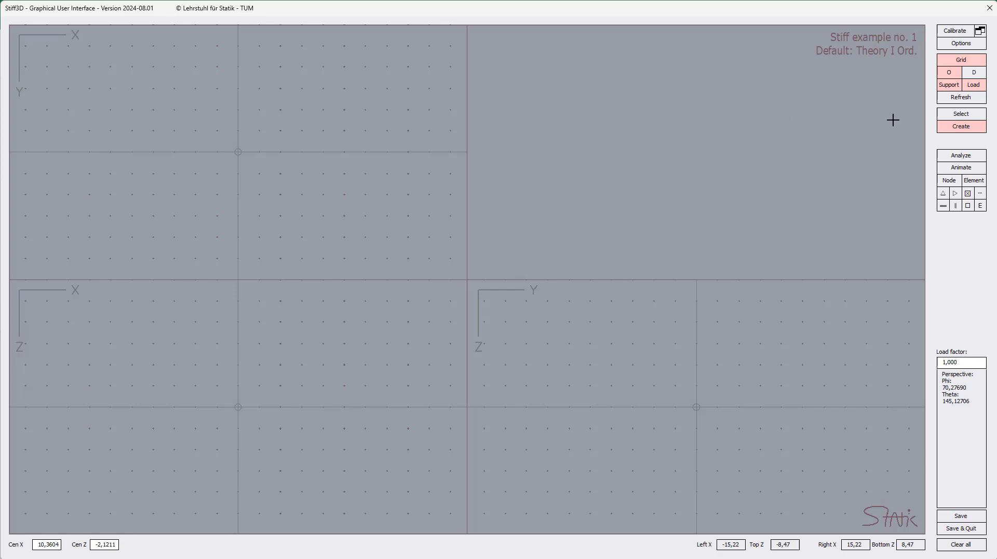
# Step: Create a node at X -3, Y -3 in the XY view with the grid shown
pyautogui.click(950, 181)
pyautogui.click(961, 61)
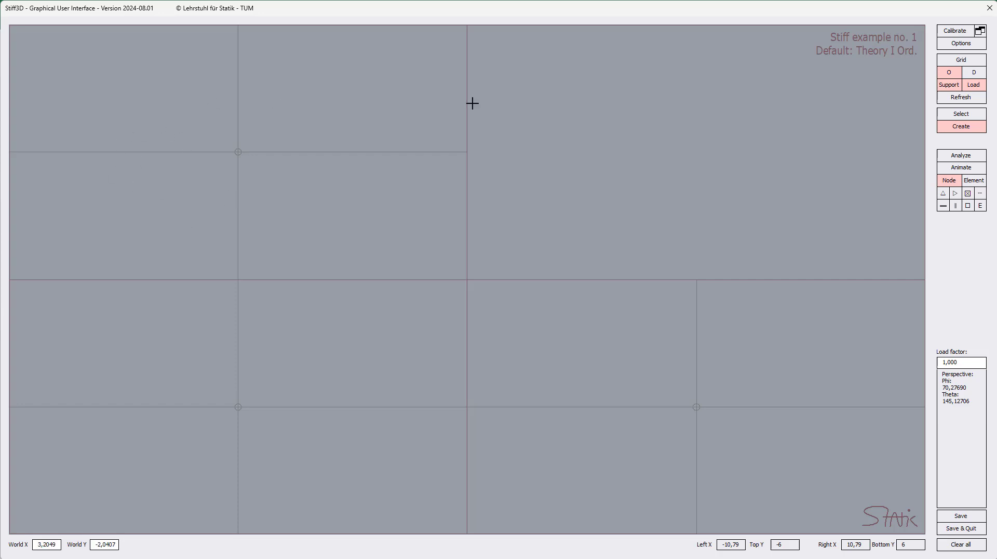
pyautogui.click(966, 61)
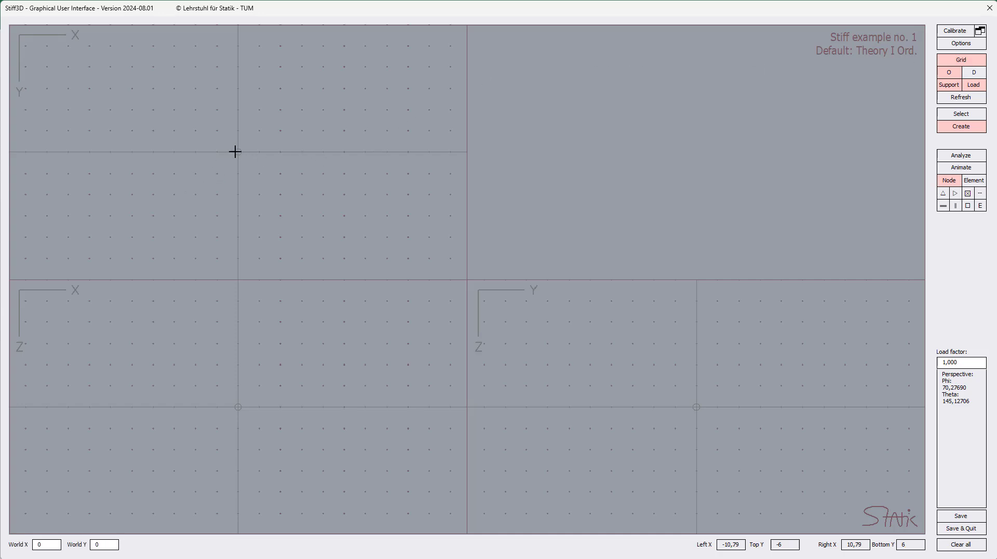
pyautogui.click(171, 89)
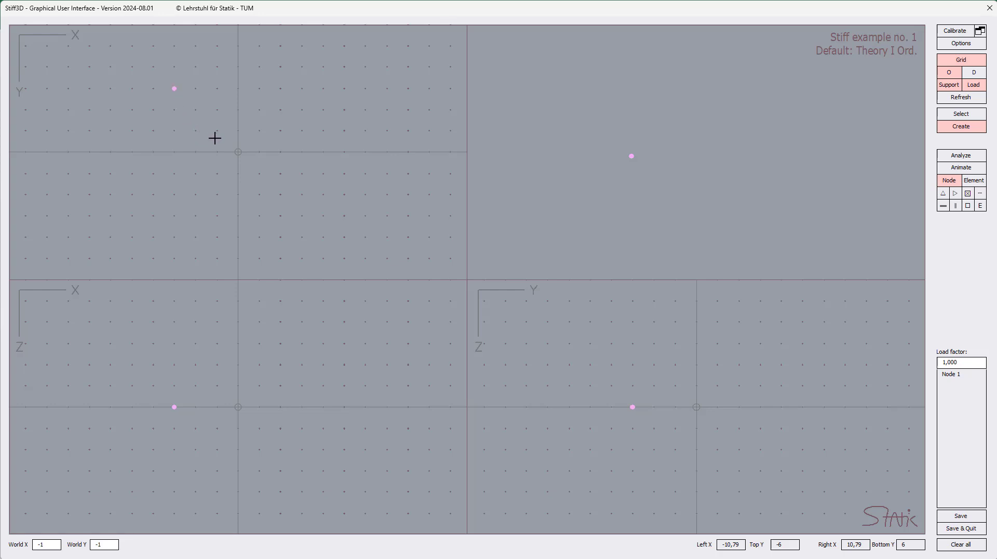
# Step: Draw an element in the XY view from the existing node to X 3, Y -3
pyautogui.click(975, 179)
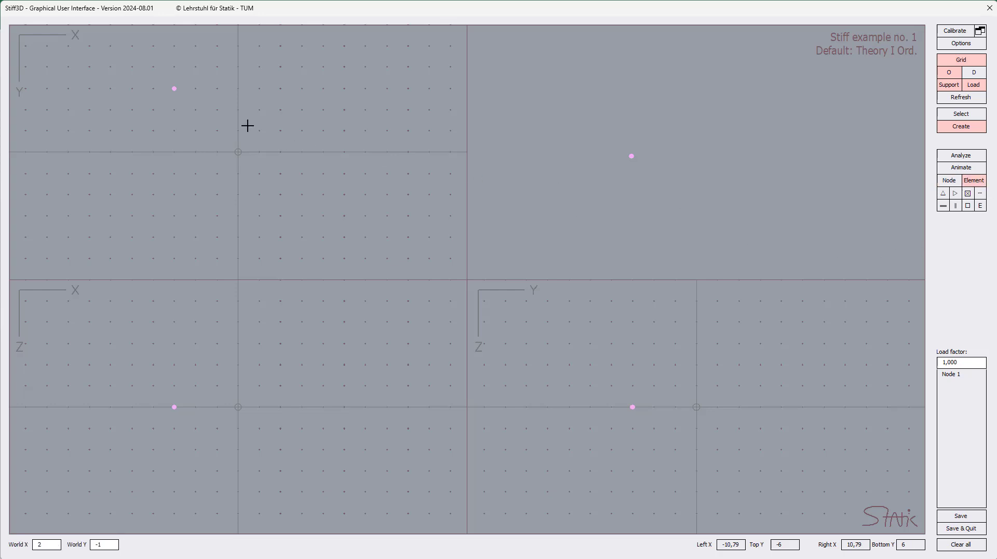
pyautogui.click(174, 88)
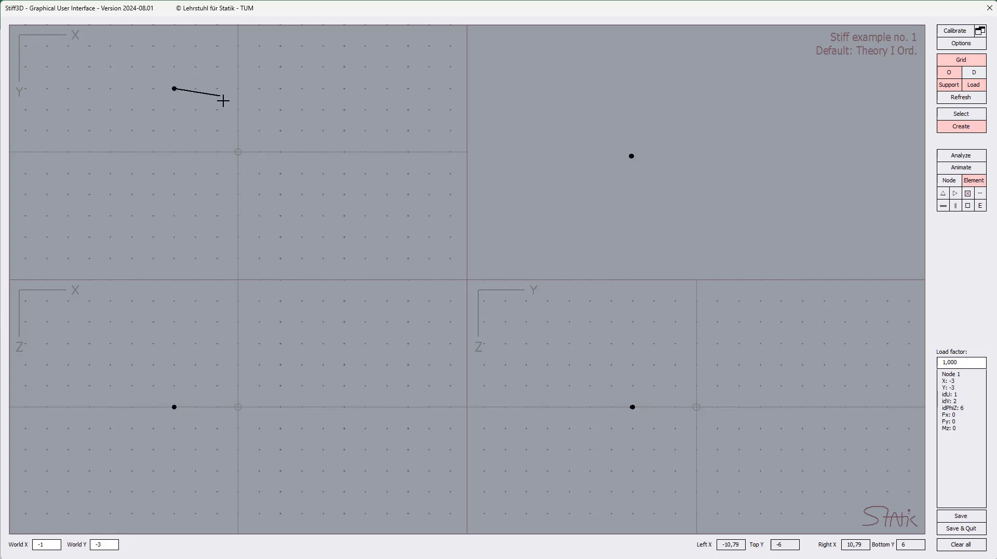
pyautogui.click(300, 88)
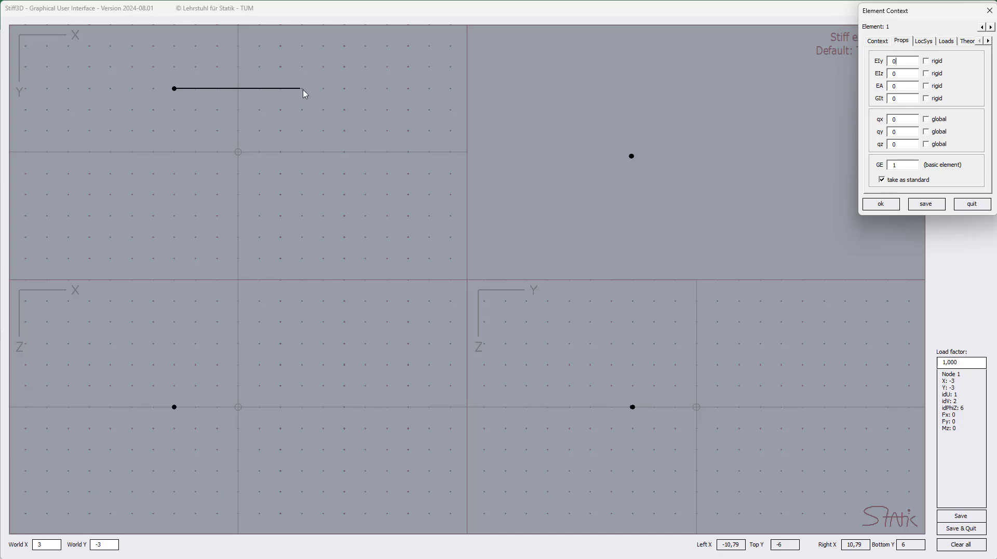
# Step: Set the first element's EIy to 100, enter its remaining stiffness values, and apply them before clearing the selection
pyautogui.moveTo(912, 14); pyautogui.dragTo(394, 57)
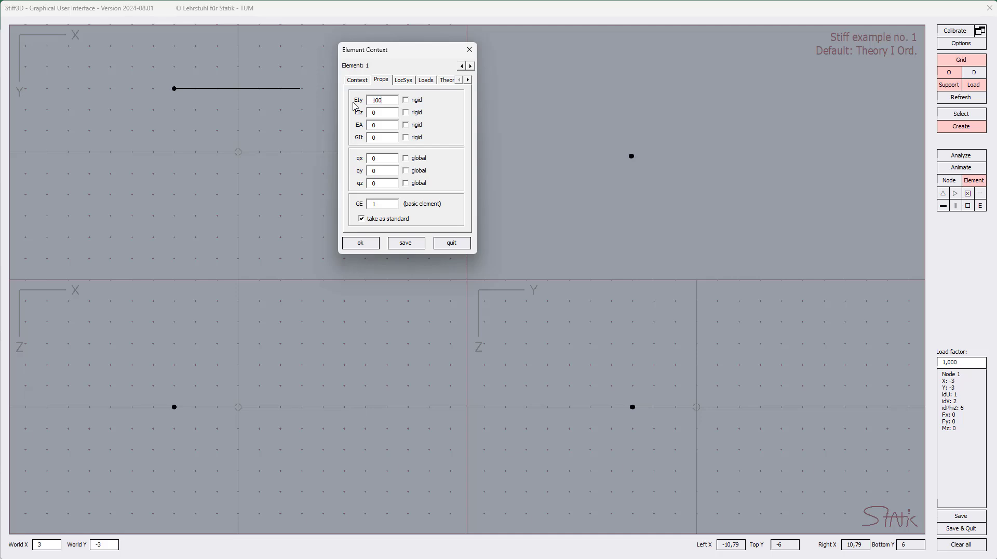
pyautogui.write('100')
pyautogui.write('11')
pyautogui.press('BackSpace')
pyautogui.write('0')
pyautogui.write('10')
pyautogui.click(360, 243)
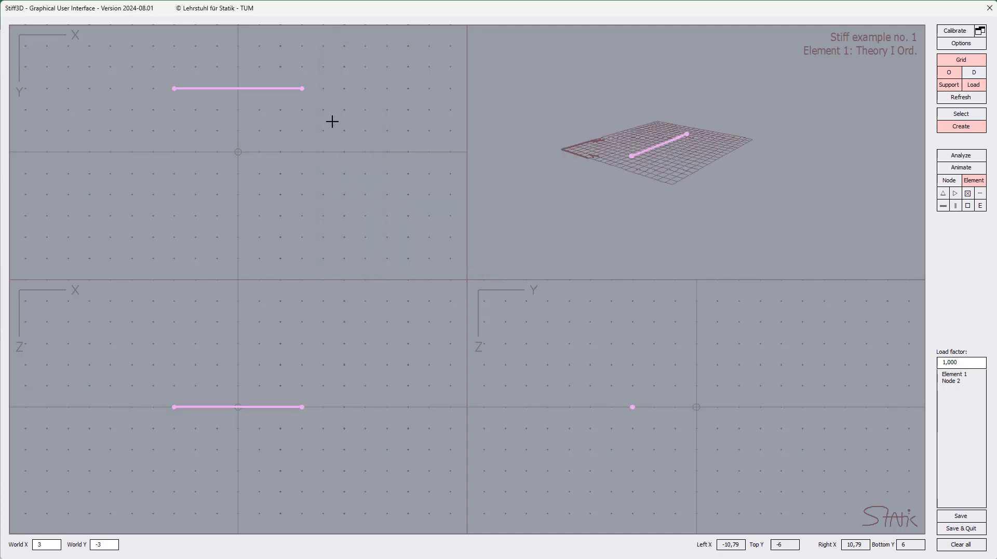
pyautogui.moveTo(334, 111); pyautogui.dragTo(360, 134)
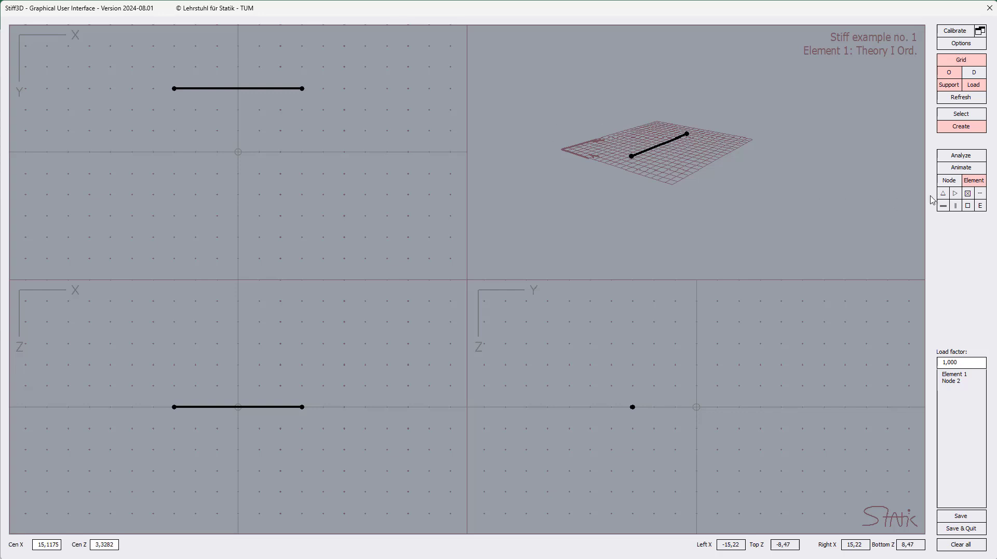
# Step: Pull a second element out of the node at X -3, Y -3 to X -3, Y 3 in the XY view and clear the selection
pyautogui.click(949, 180)
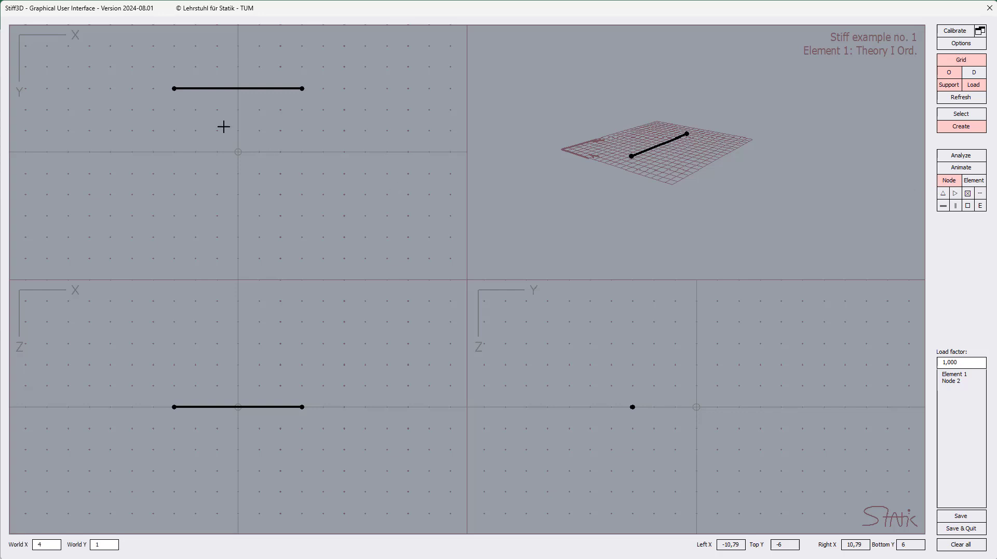
pyautogui.click(173, 88)
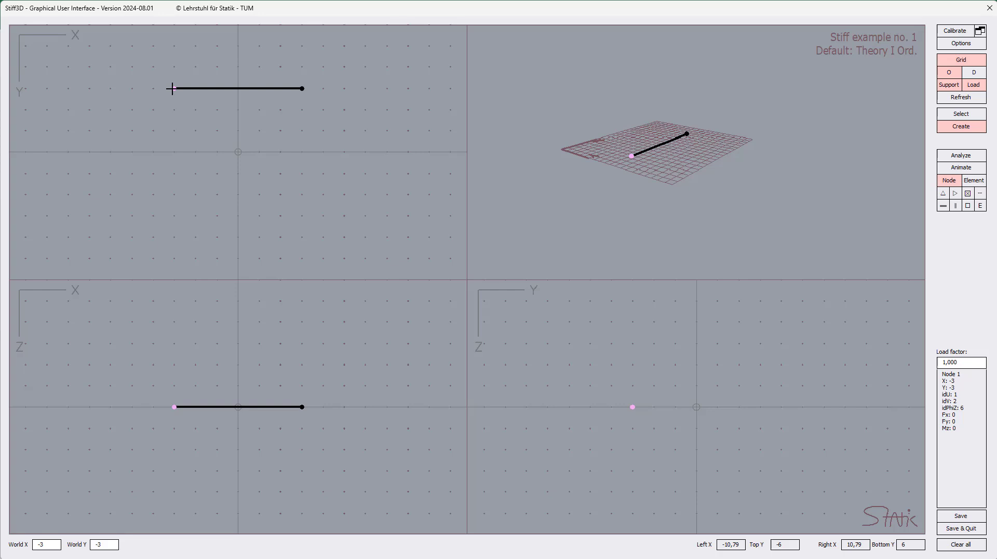
pyautogui.moveTo(172, 89); pyautogui.dragTo(164, 138)
pyautogui.moveTo(164, 138); pyautogui.dragTo(176, 132)
pyautogui.moveTo(174, 88); pyautogui.dragTo(174, 219)
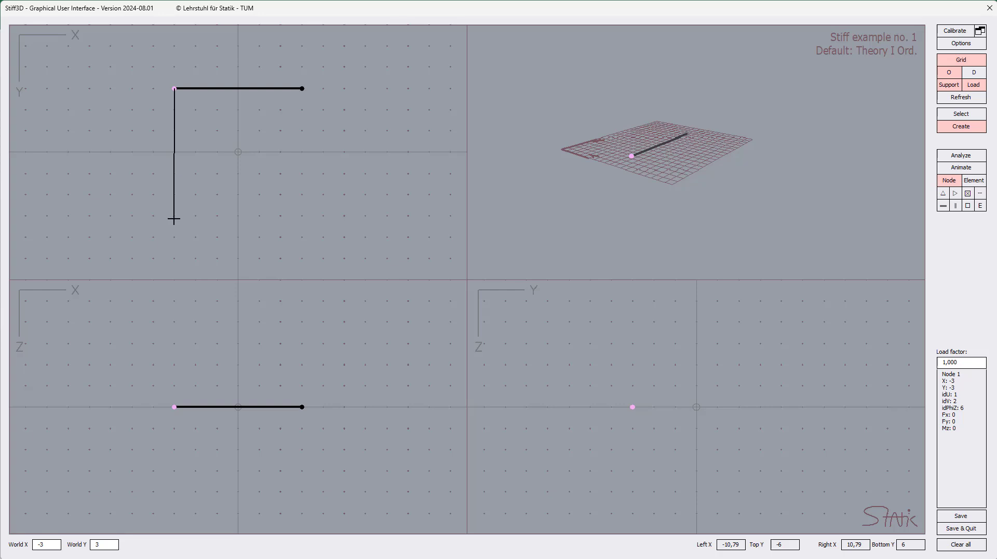
pyautogui.moveTo(173, 219); pyautogui.dragTo(174, 219)
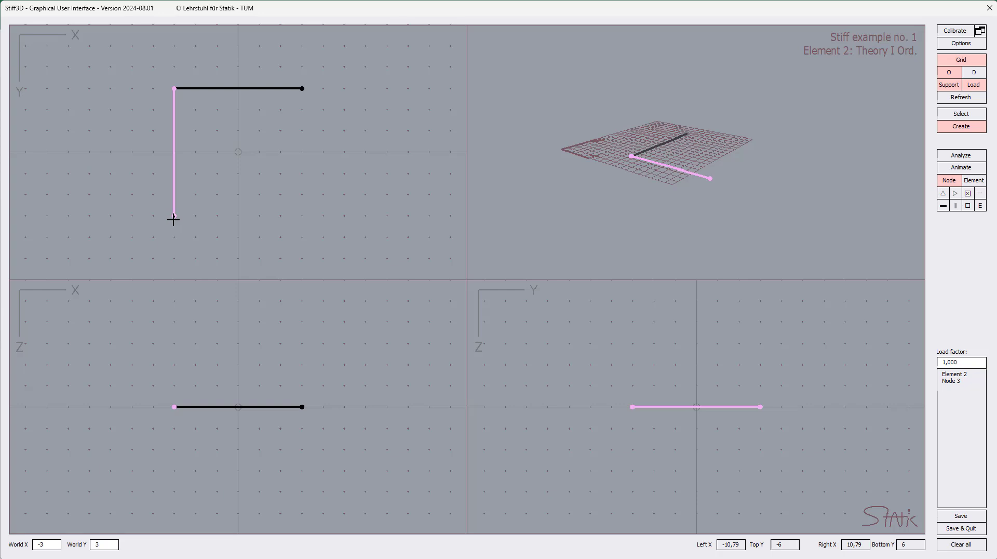
pyautogui.press('ctrl')
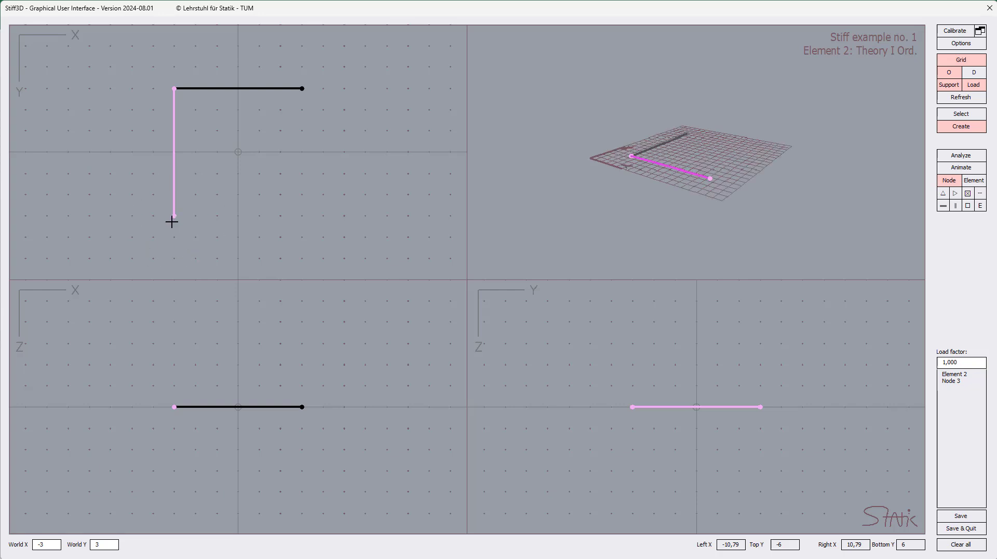
pyautogui.click(198, 226)
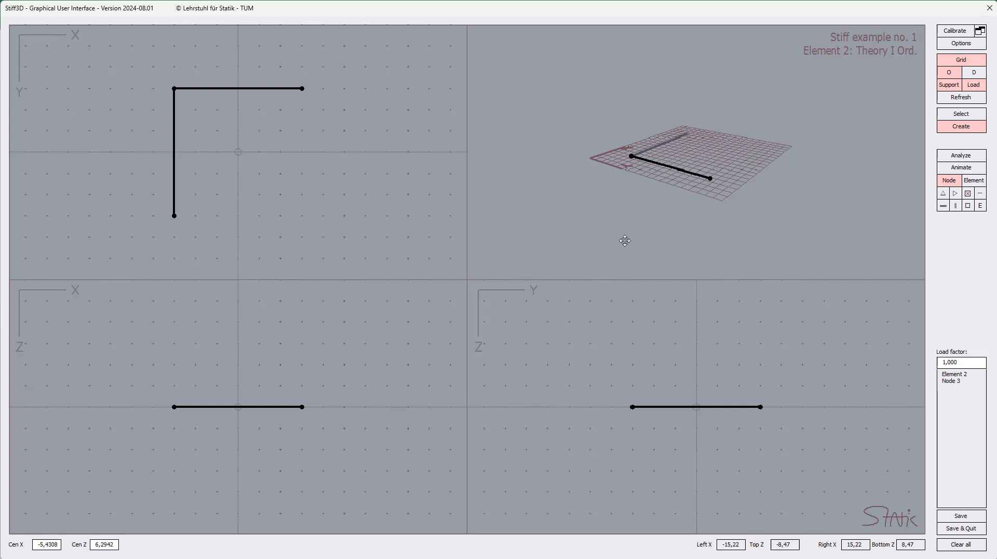
# Step: Check the reference planes in the XZ view, place a trial node at X 5, Y 2 in the XY view, and move it to the trash
pyautogui.moveTo(603, 195); pyautogui.dragTo(577, 258)
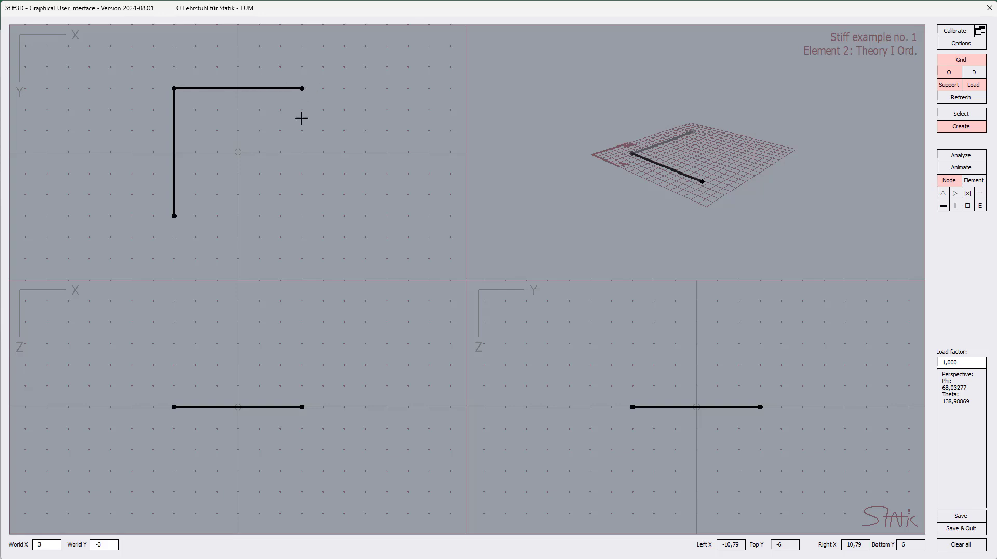
pyautogui.click(345, 408)
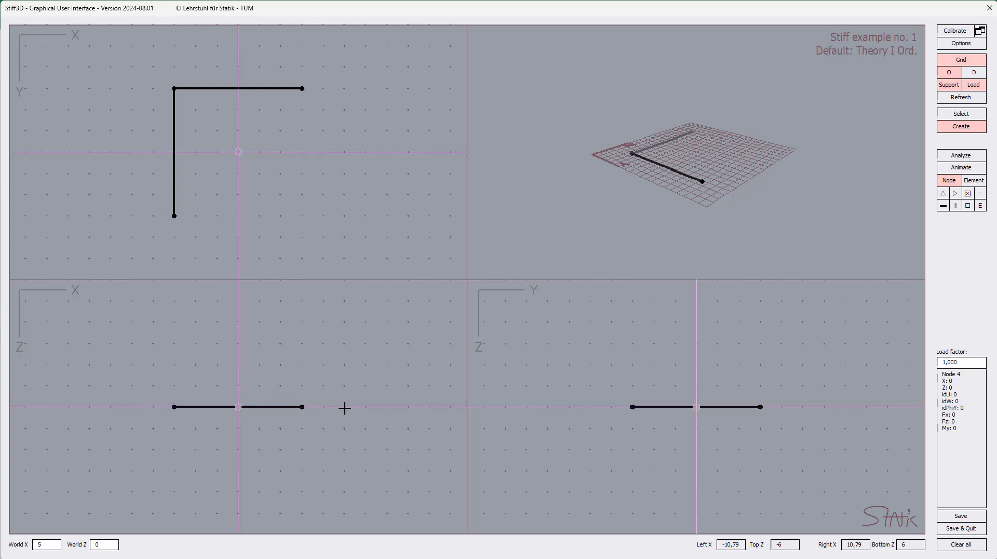
pyautogui.click(344, 408)
pyautogui.click(345, 408)
pyautogui.click(344, 409)
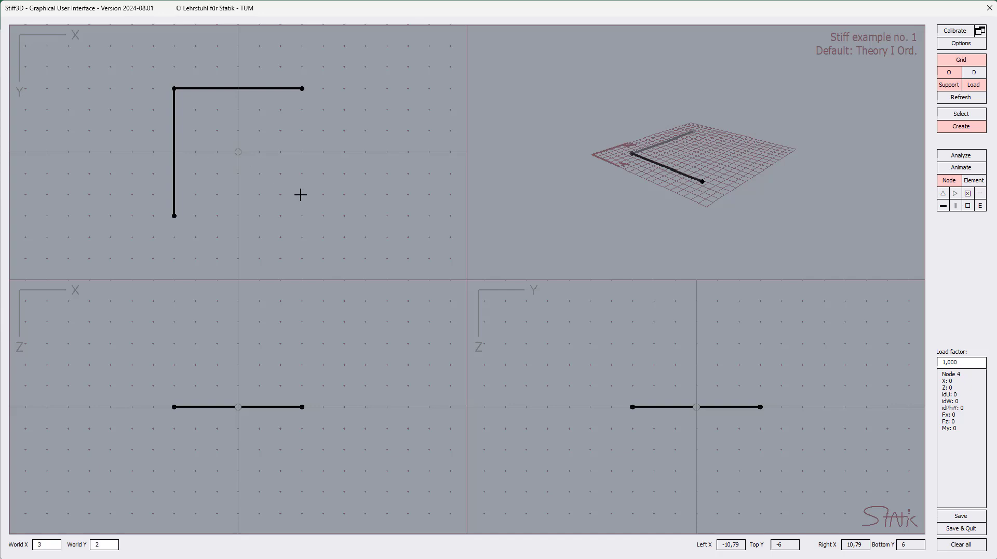
pyautogui.click(343, 193)
pyautogui.rightClick(345, 193)
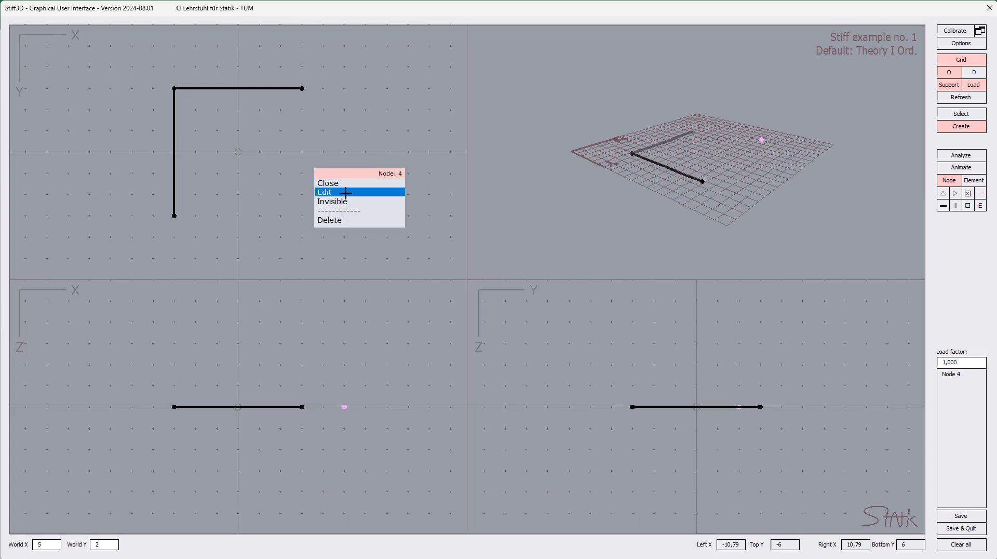
pyautogui.click(346, 220)
pyautogui.click(435, 212)
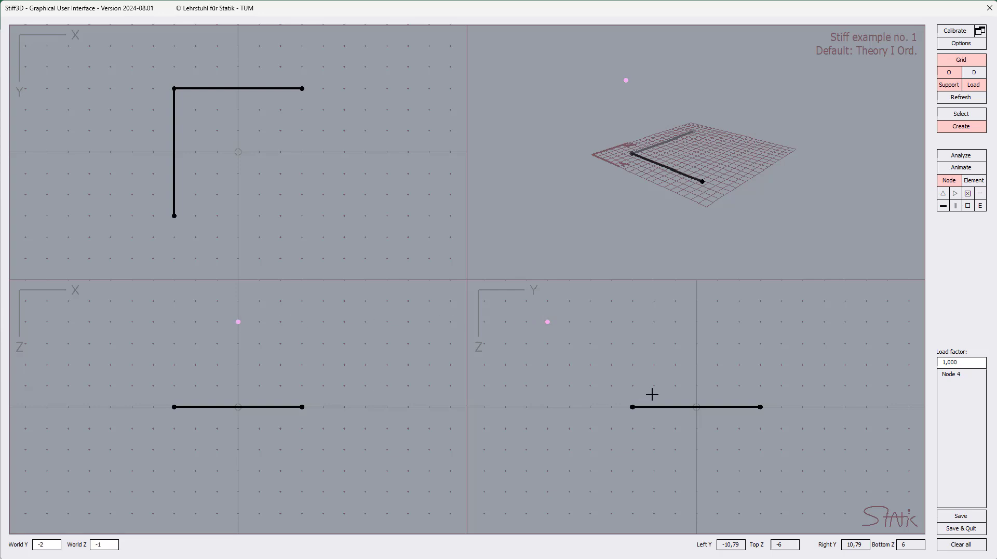
# Step: Move the trial node at Y -7, Z -4 in the YZ view to the trash
pyautogui.rightClick(546, 322)
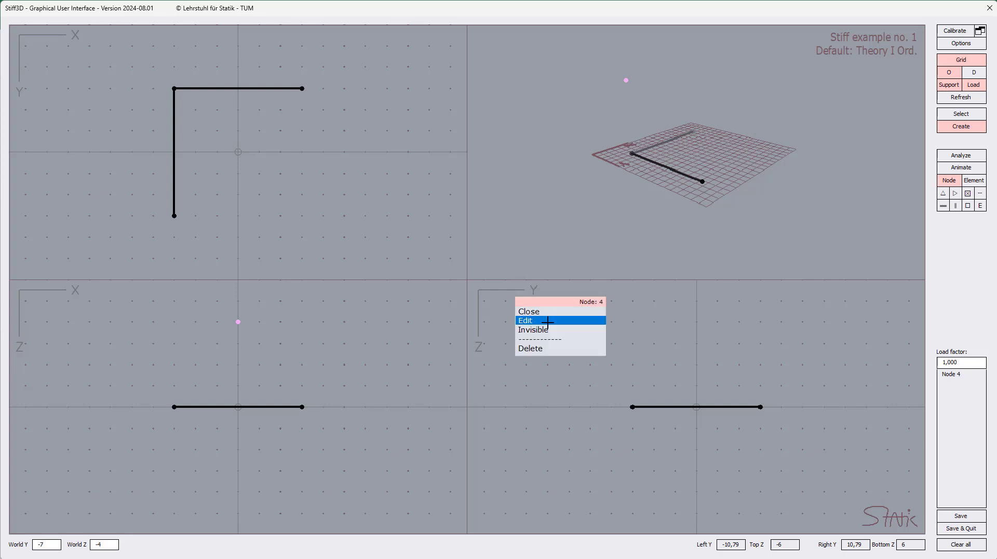
pyautogui.click(549, 344)
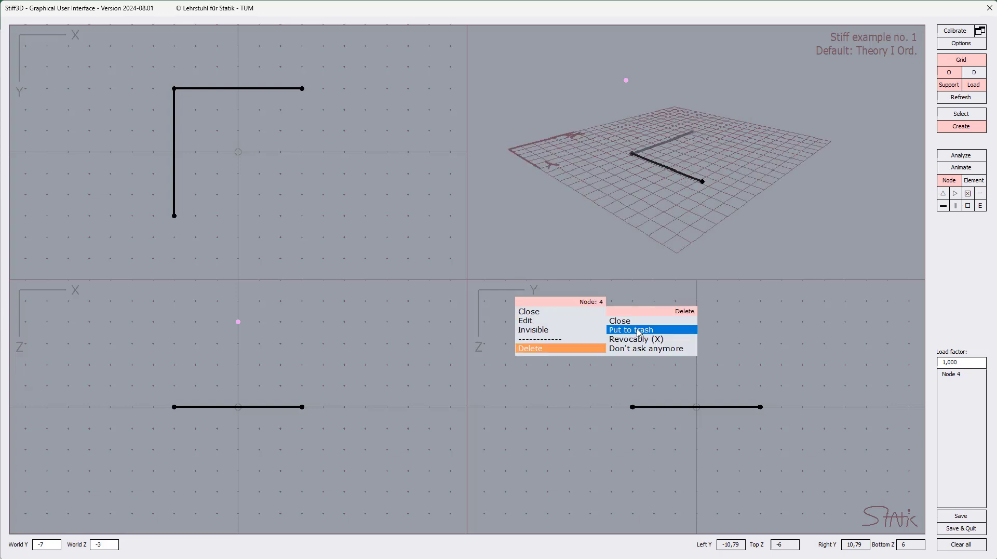
pyautogui.click(638, 330)
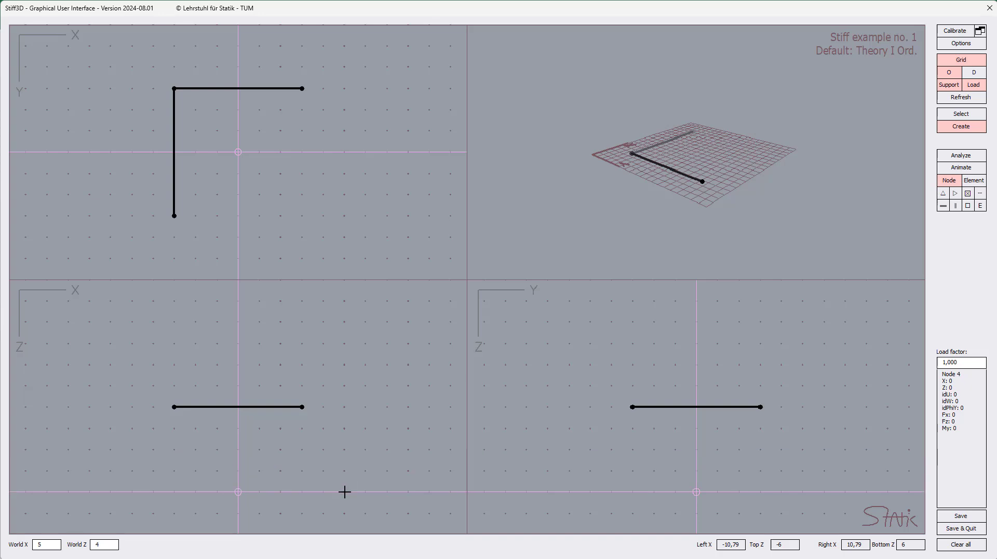
# Step: Place a trial node at X 5, Y 2 on the reference plane at Z 4 and move it to the trash
pyautogui.click(344, 197)
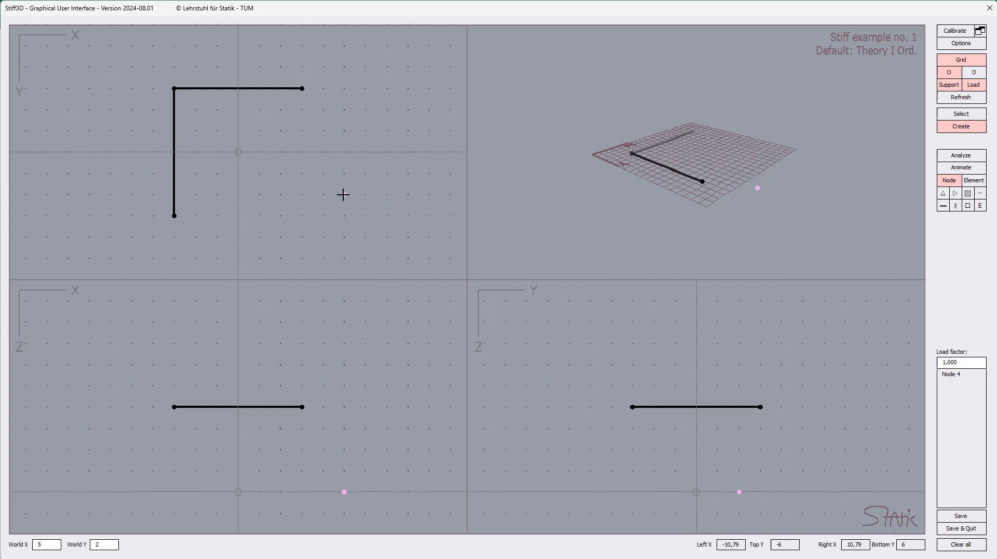
pyautogui.rightClick(342, 195)
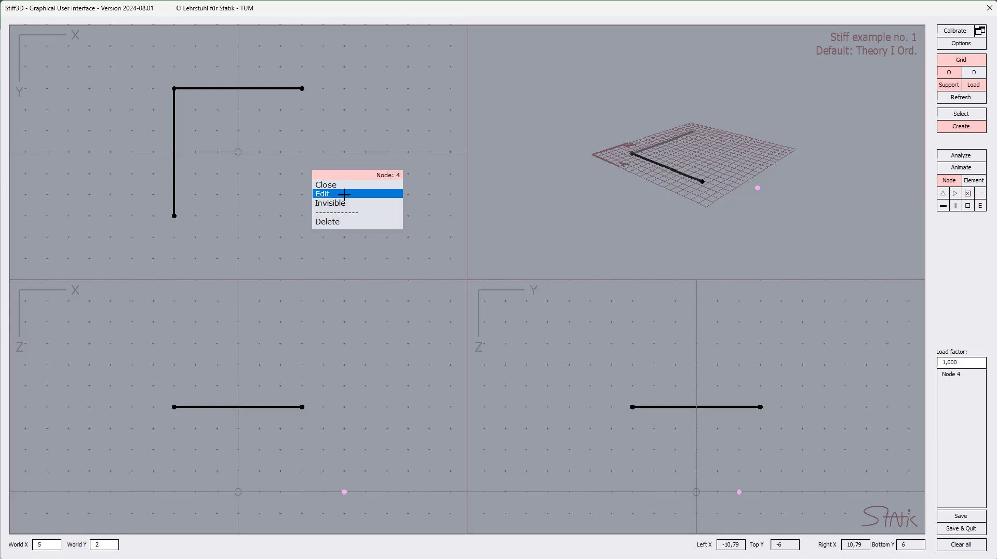
pyautogui.click(345, 221)
pyautogui.click(441, 212)
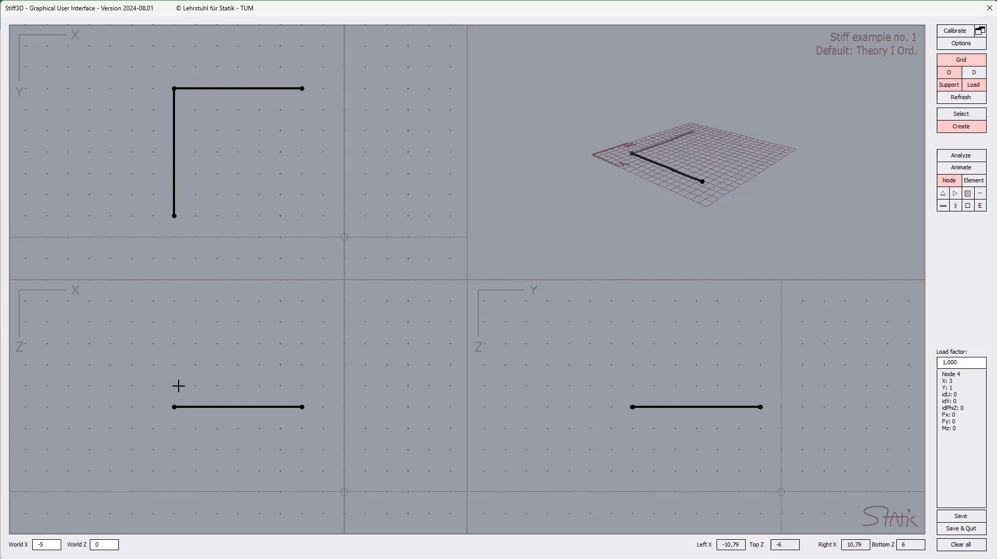
# Step: Pull a trial element from the node at X -3, Y -3 to X 5, Y -2, Z 2 in the YZ view and delete it
pyautogui.click(634, 152)
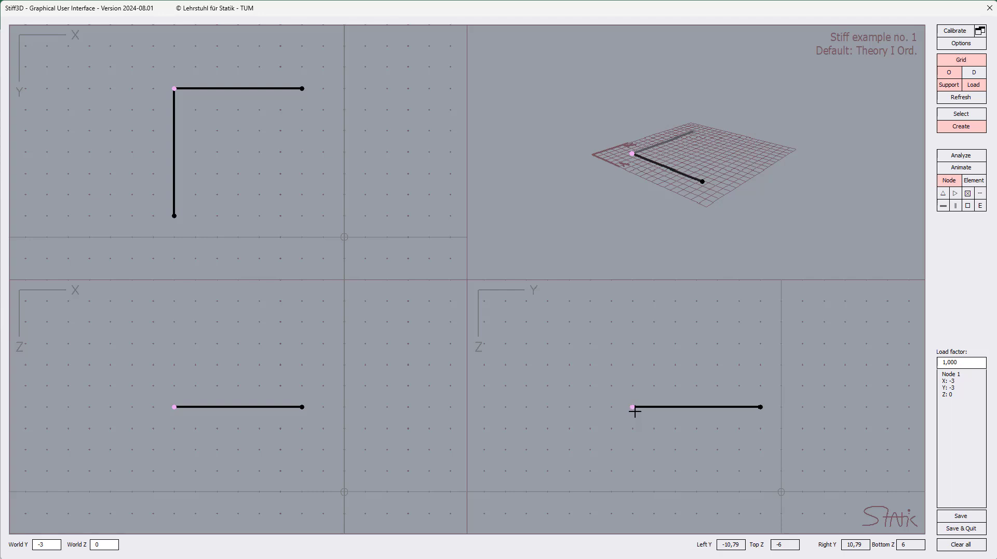
pyautogui.moveTo(633, 408); pyautogui.dragTo(665, 456)
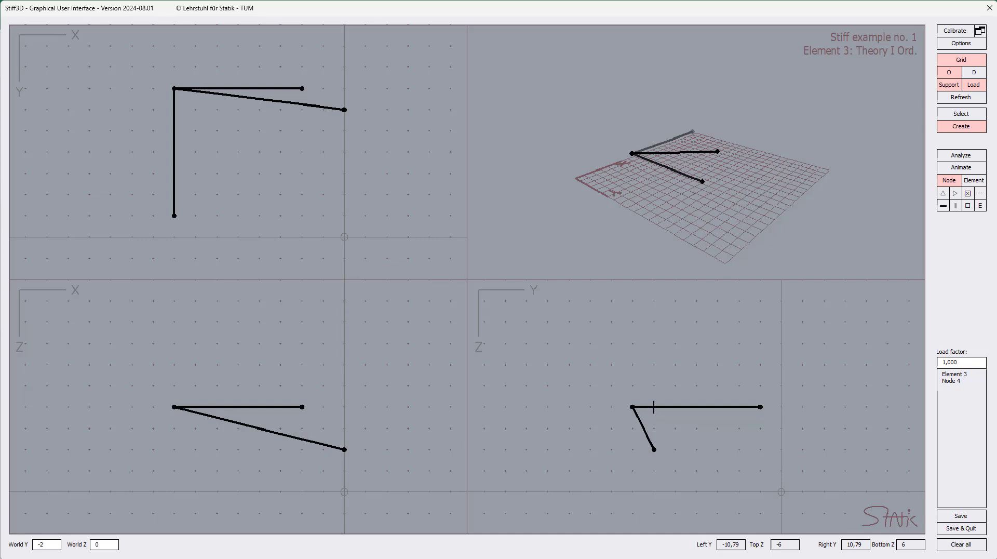
pyautogui.moveTo(607, 392); pyautogui.dragTo(571, 371)
pyautogui.moveTo(625, 417); pyautogui.dragTo(679, 477)
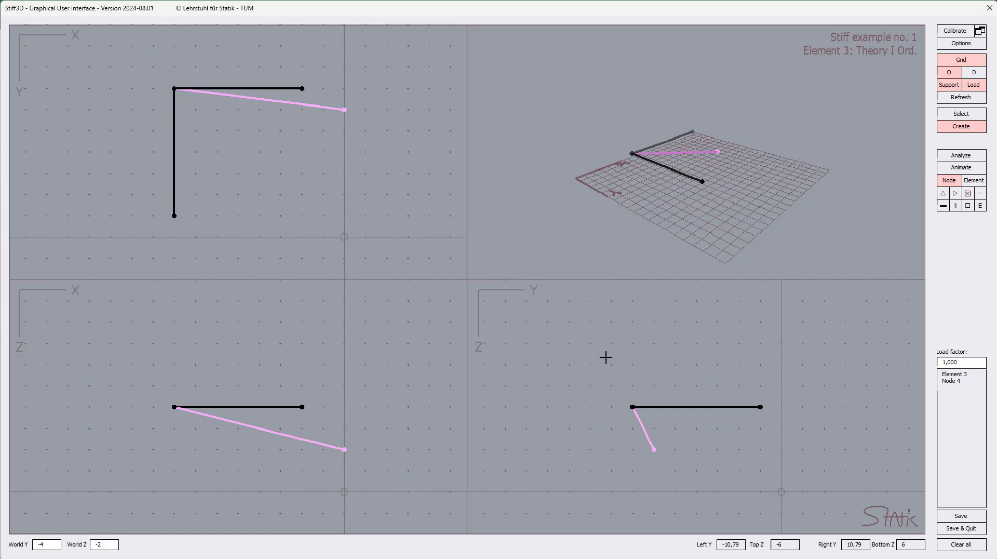
pyautogui.rightClick(605, 323)
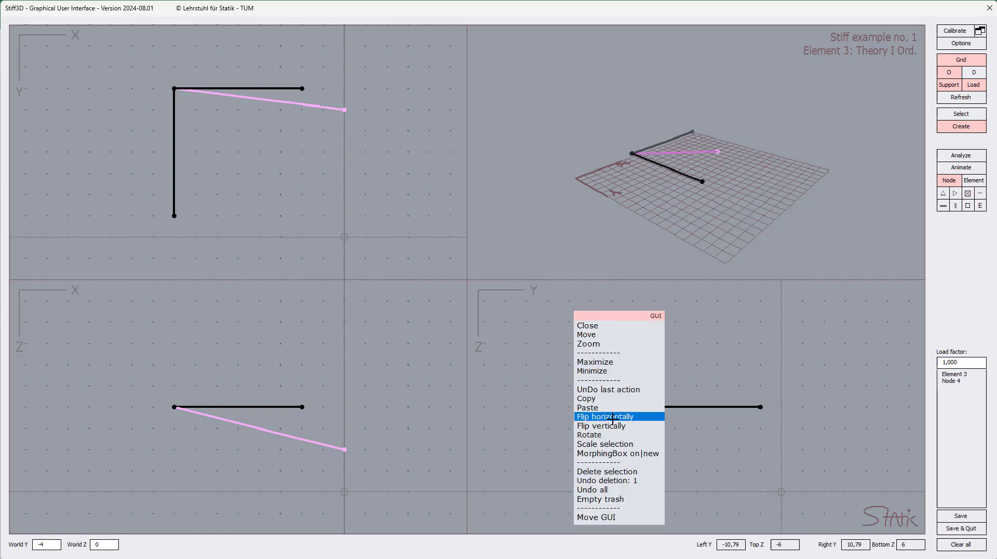
pyautogui.click(614, 469)
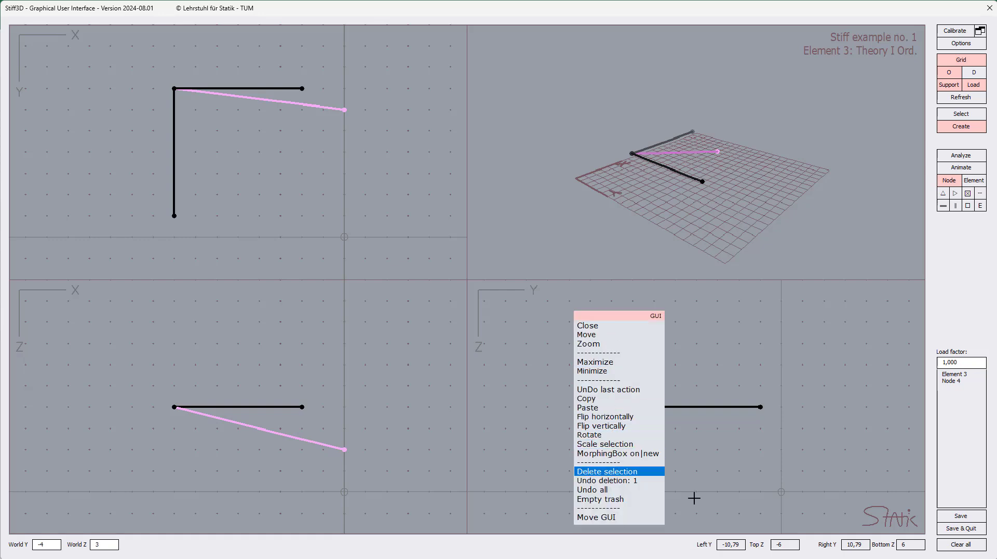
pyautogui.click(698, 507)
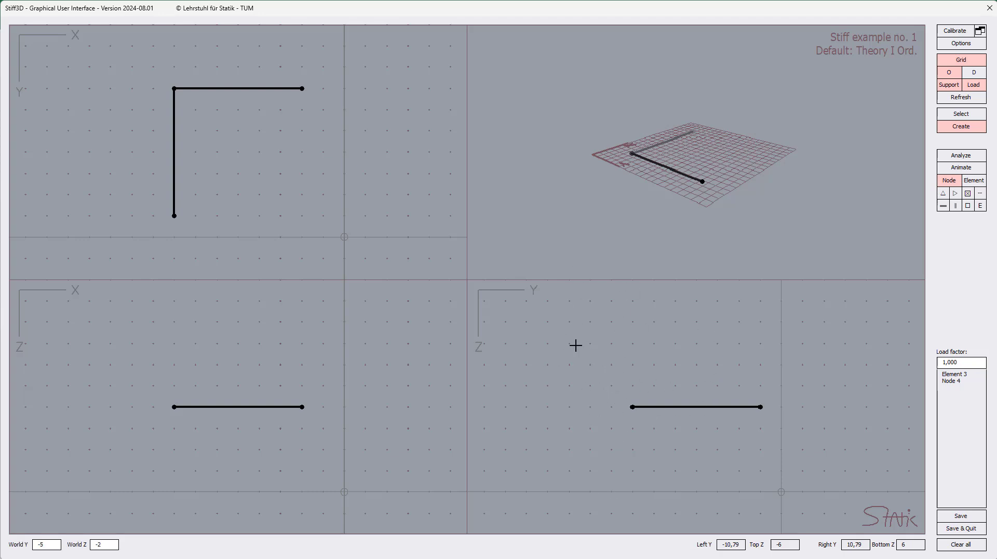
# Step: Set the YZ reference plane to X -3 and pull a vertical element from the corner node to Z 6 in the YZ view
pyautogui.rightClick(547, 354)
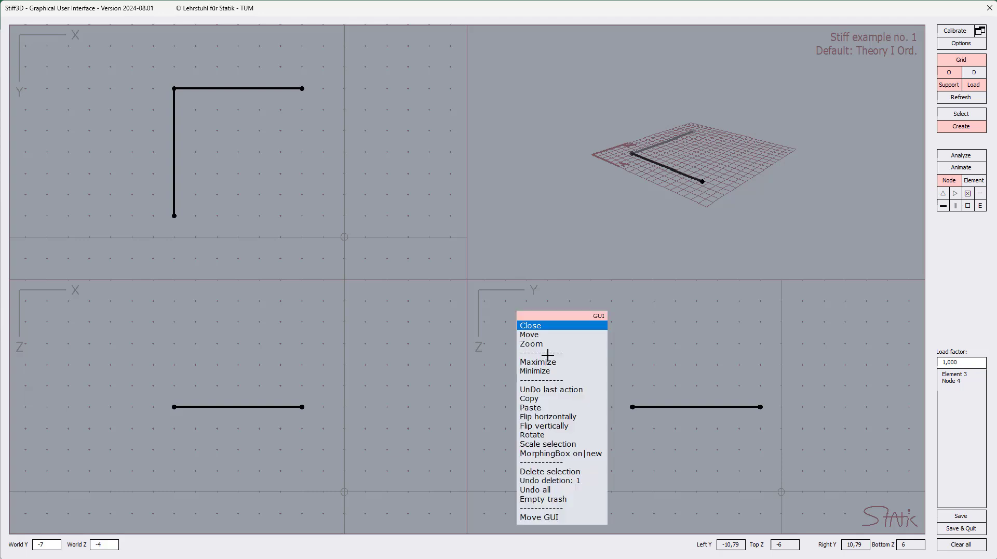
pyautogui.click(556, 334)
pyautogui.moveTo(647, 355); pyautogui.dragTo(652, 289)
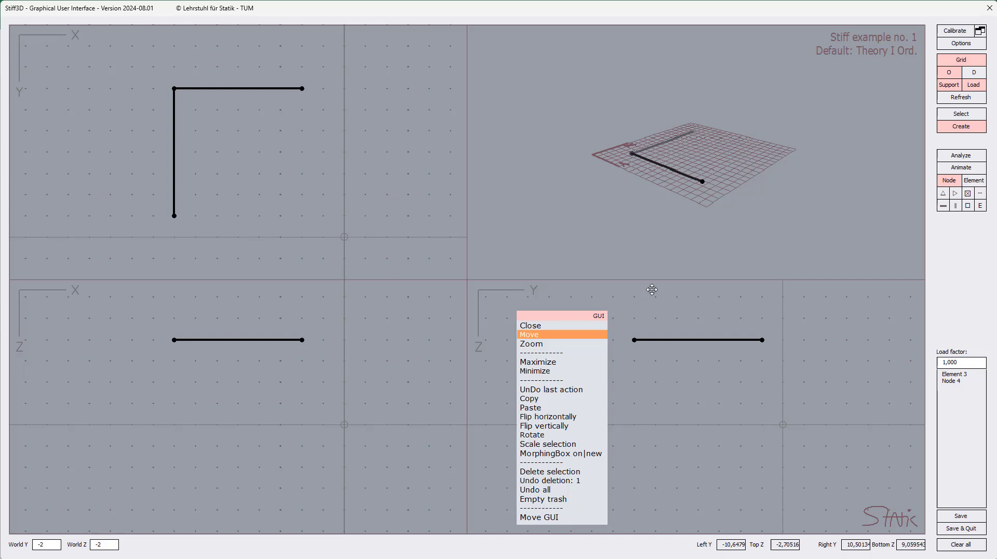
pyautogui.click(553, 323)
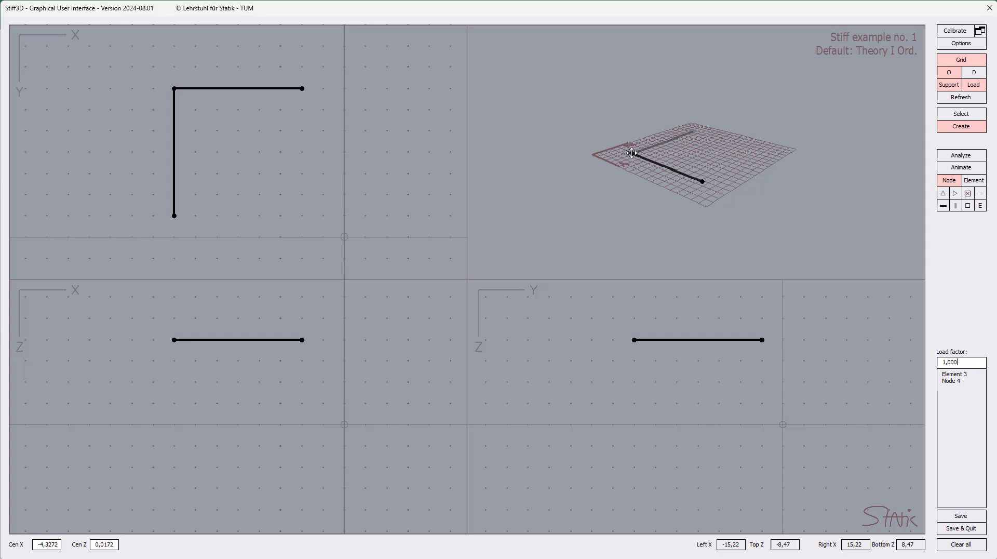
pyautogui.click(630, 154)
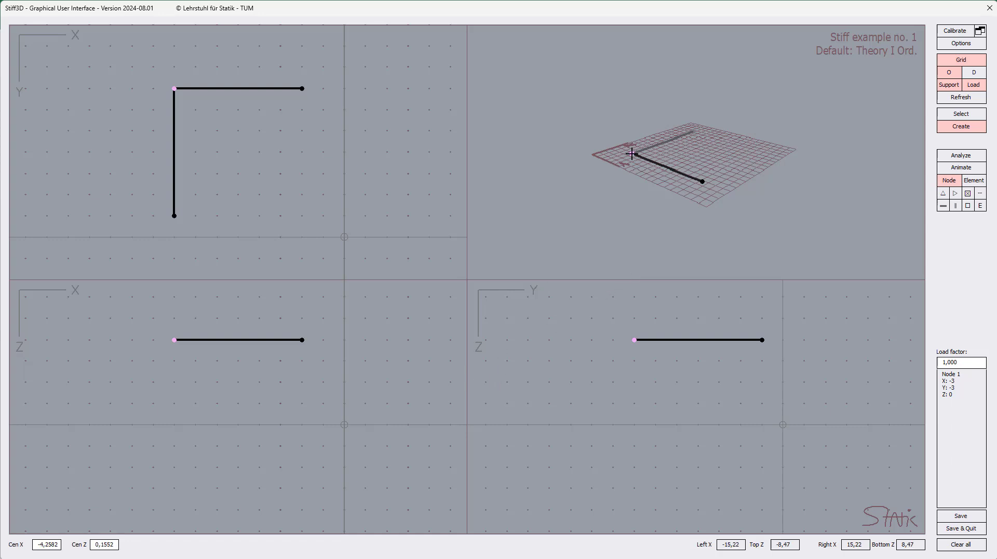
pyautogui.click(345, 382)
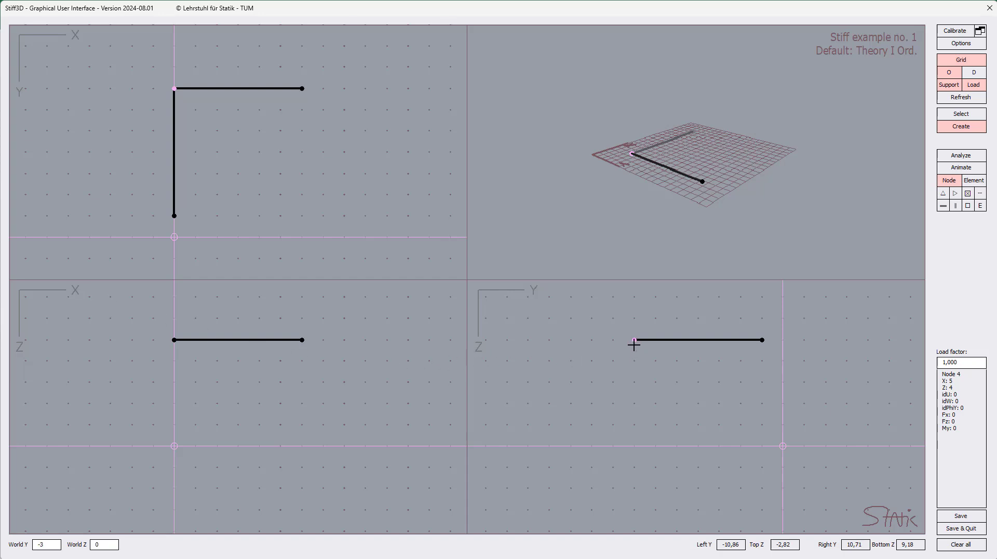
pyautogui.moveTo(634, 341); pyautogui.dragTo(634, 469)
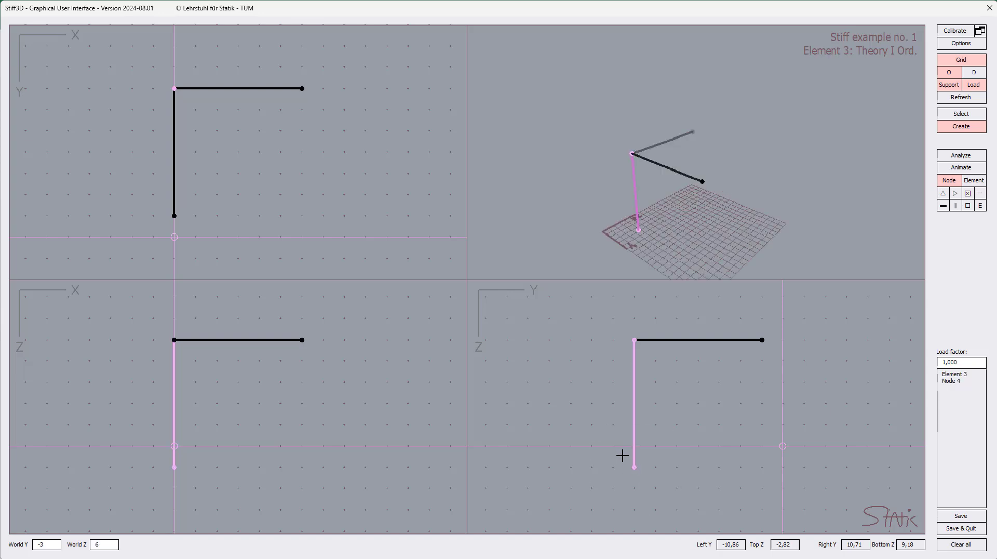
# Step: Assign a fully fixed support to the node at X -3, Y -3, Z 6 and clear the selection
pyautogui.moveTo(694, 251); pyautogui.dragTo(678, 182)
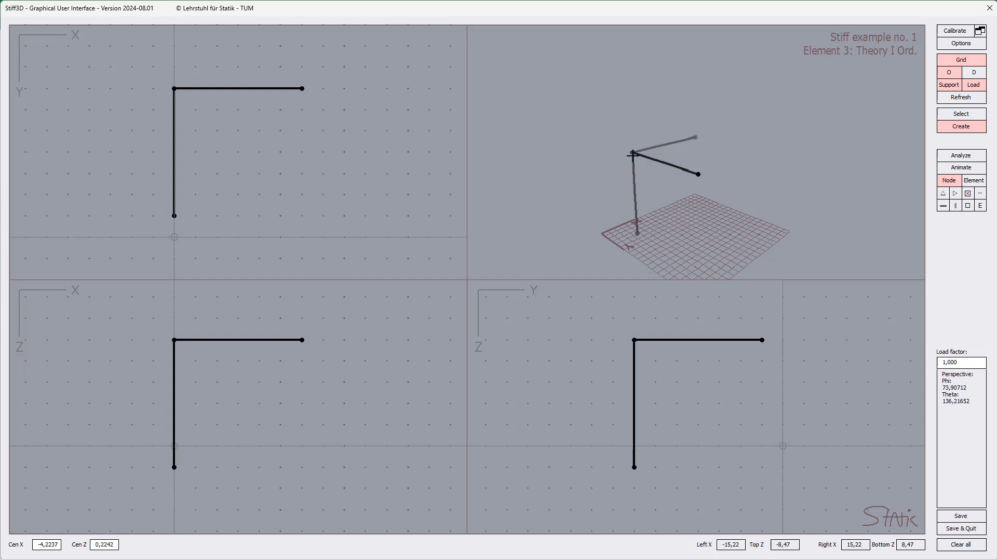
pyautogui.rightClick(599, 156)
pyautogui.click(597, 167)
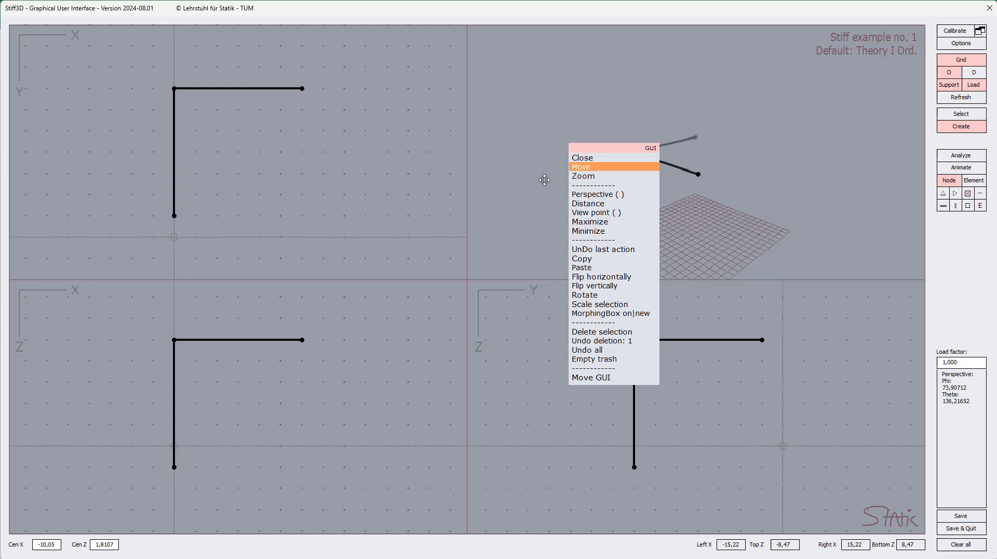
pyautogui.moveTo(544, 180); pyautogui.dragTo(540, 128)
pyautogui.click(604, 159)
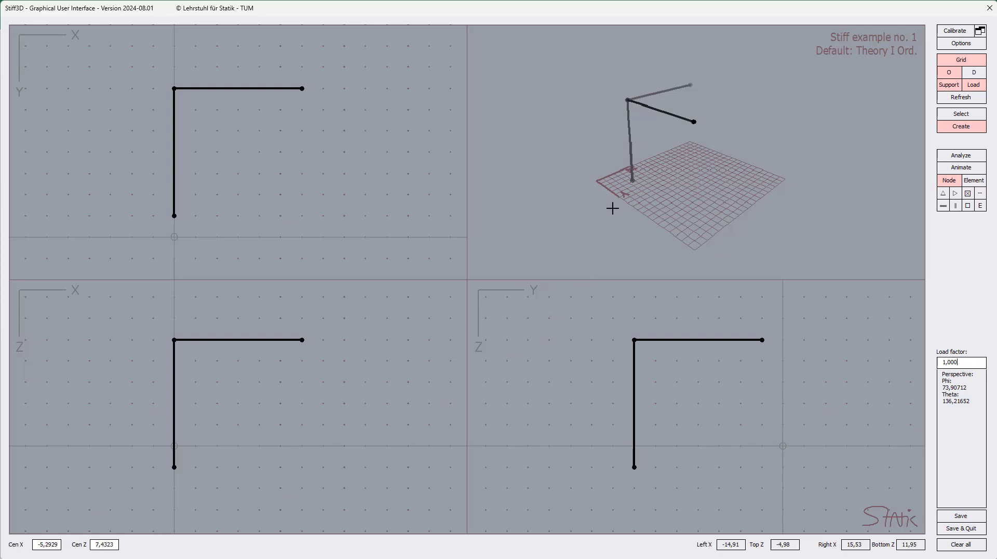
pyautogui.click(632, 181)
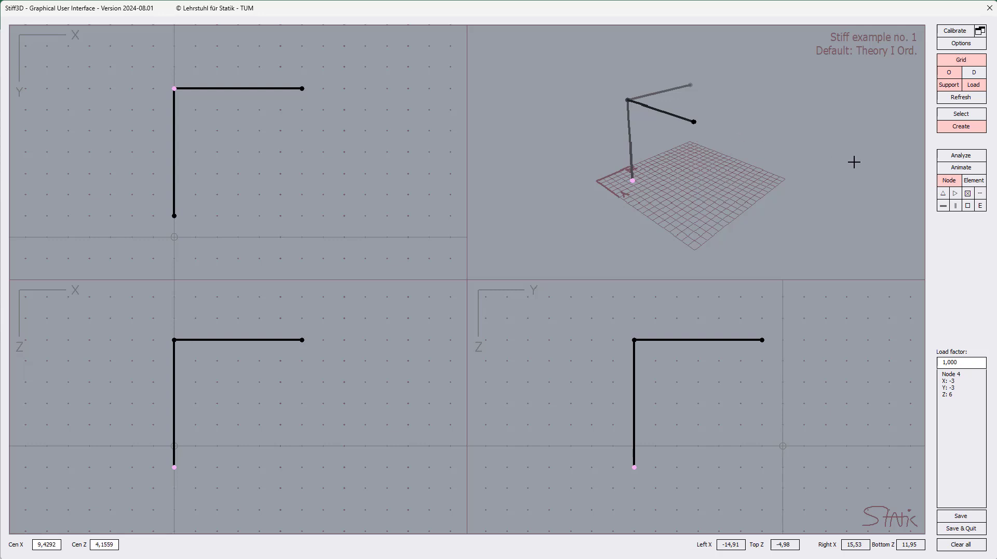
pyautogui.click(981, 206)
pyautogui.click(576, 332)
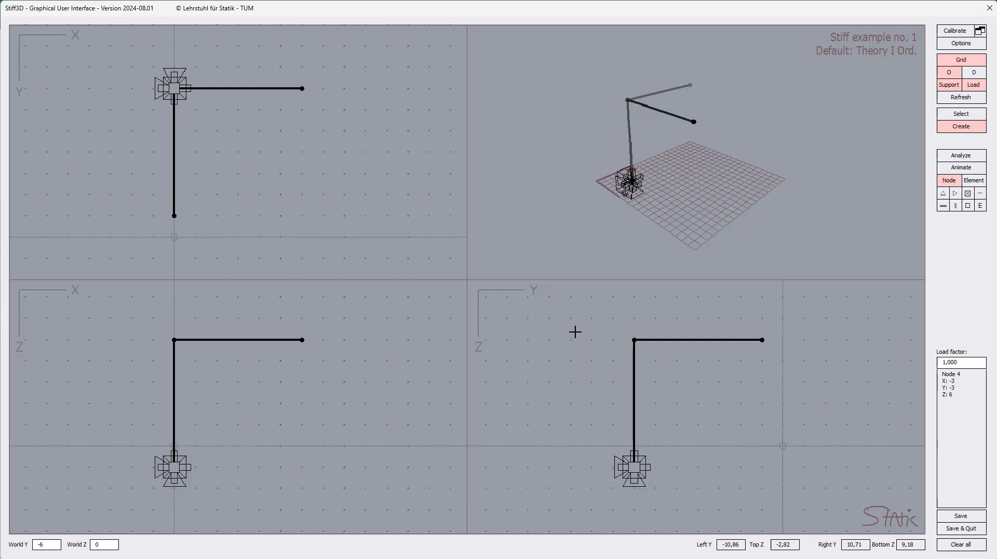
# Step: Inspect the fixed support in the perspective view and reduce the support scaling in the node options
pyautogui.click(632, 178)
pyautogui.moveTo(539, 170); pyautogui.dragTo(609, 206)
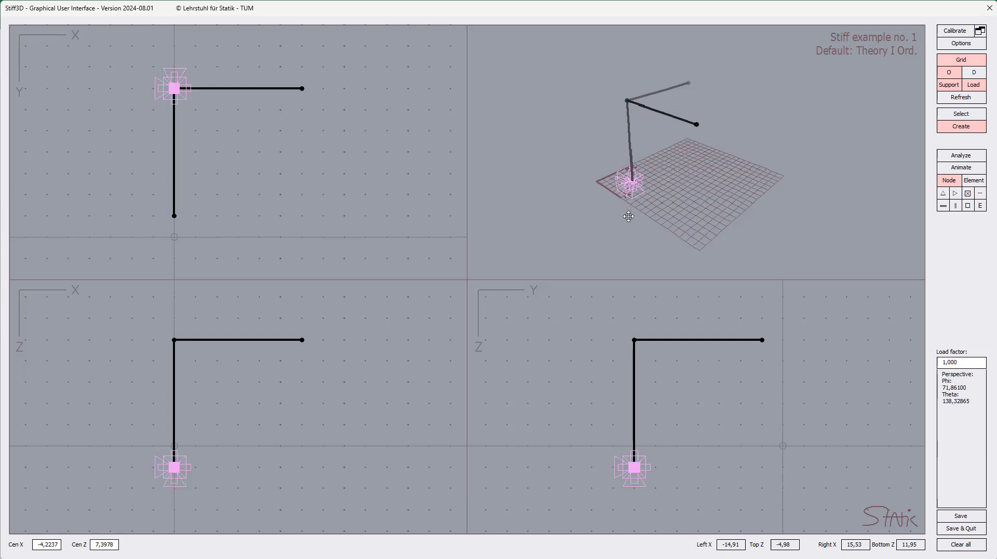
pyautogui.click(594, 312)
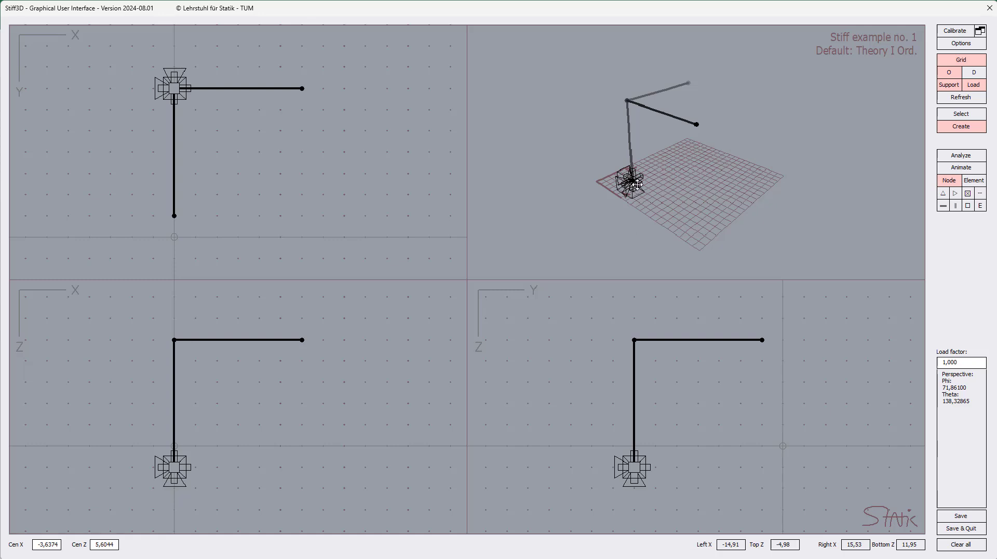
pyautogui.click(954, 43)
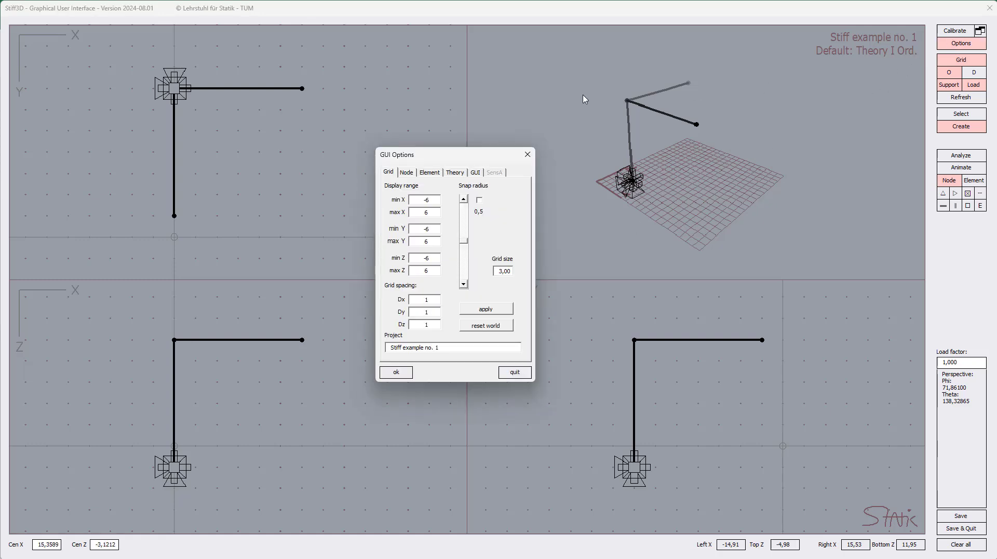
pyautogui.click(410, 174)
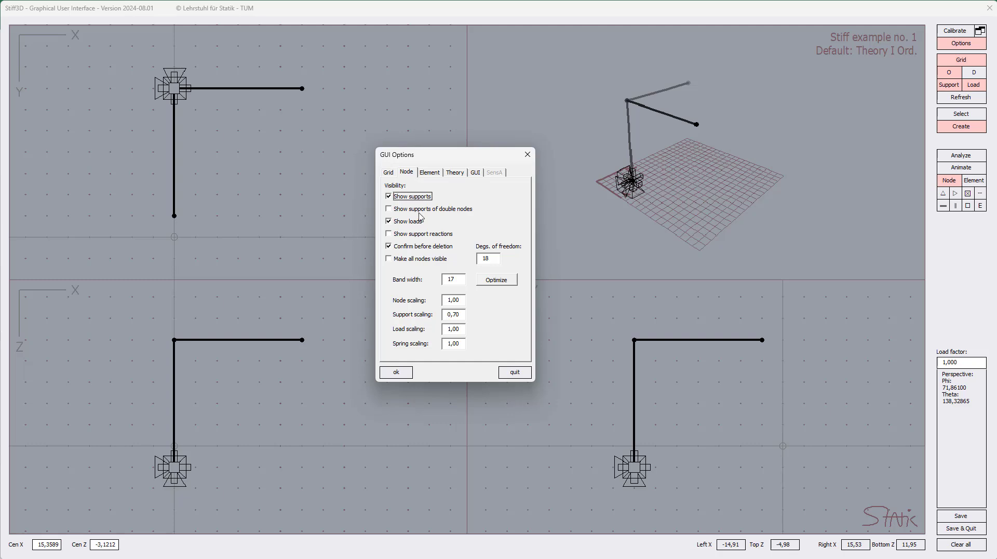
pyautogui.moveTo(462, 314); pyautogui.dragTo(453, 318)
pyautogui.click(406, 373)
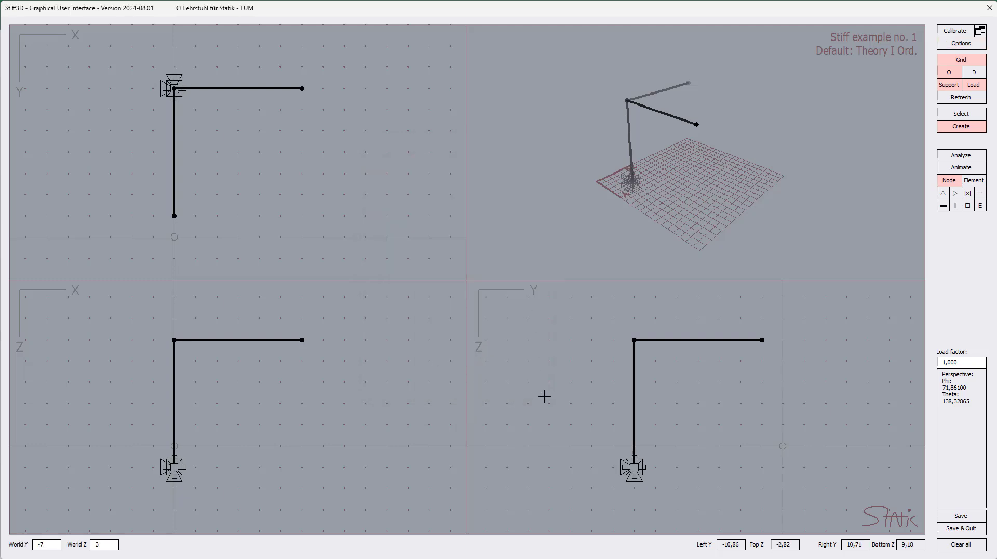
# Step: Save the model data, then save and quit the graphical interface, confirming both requests
pyautogui.click(961, 519)
pyautogui.click(483, 339)
pyautogui.click(968, 529)
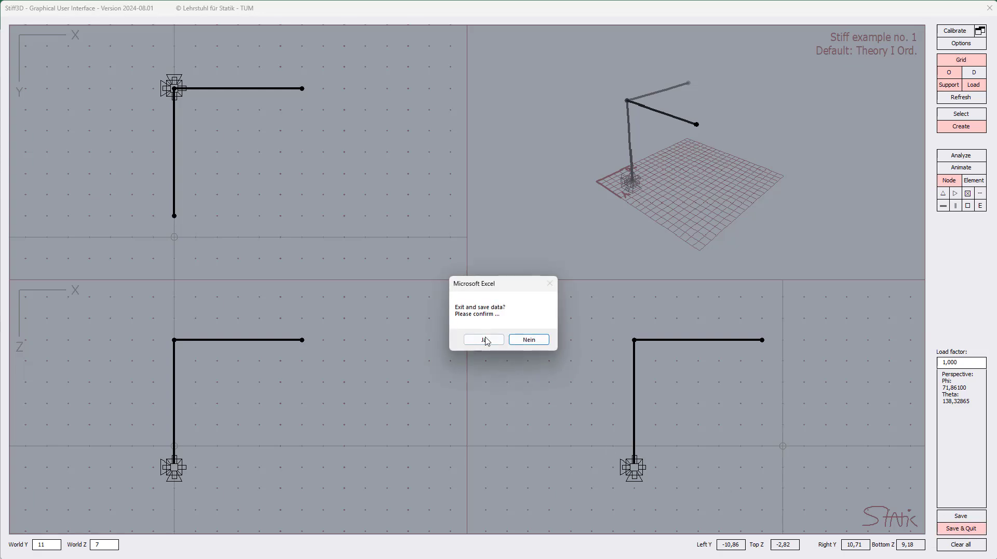
pyautogui.click(484, 341)
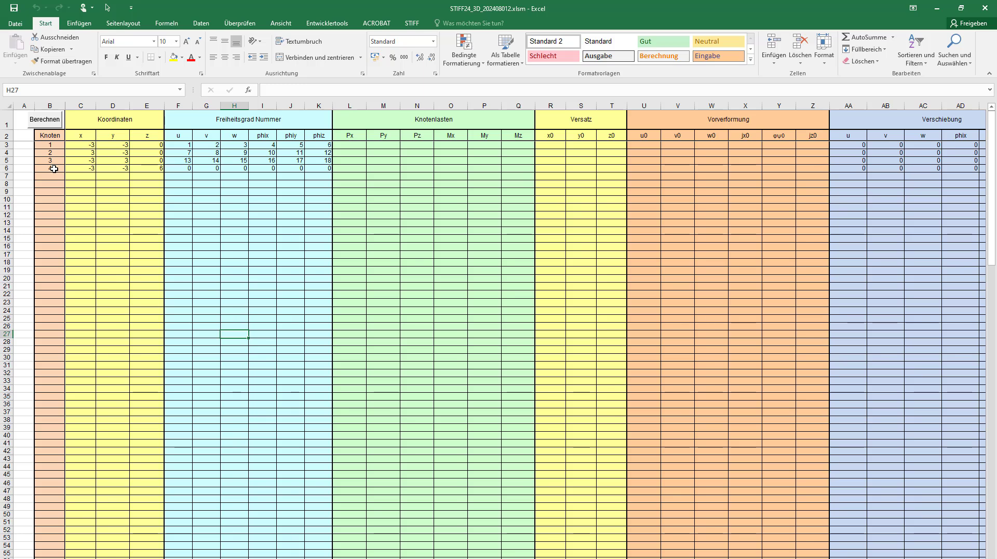
# Step: Review the node coordinates and the element lengths, stiffnesses and local y-axis values in the Excel sheets, and return to the start sheet
pyautogui.click(159, 169)
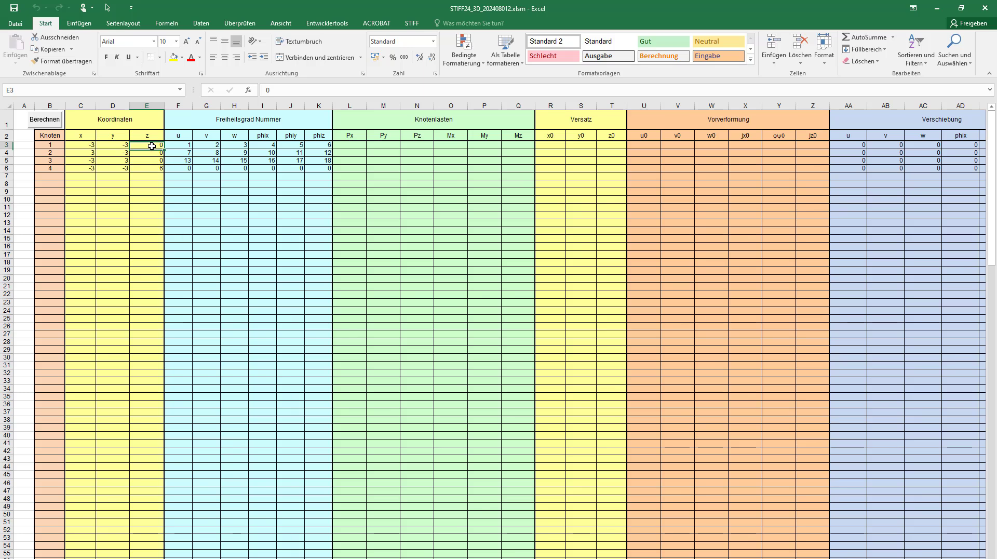
pyautogui.click(152, 161)
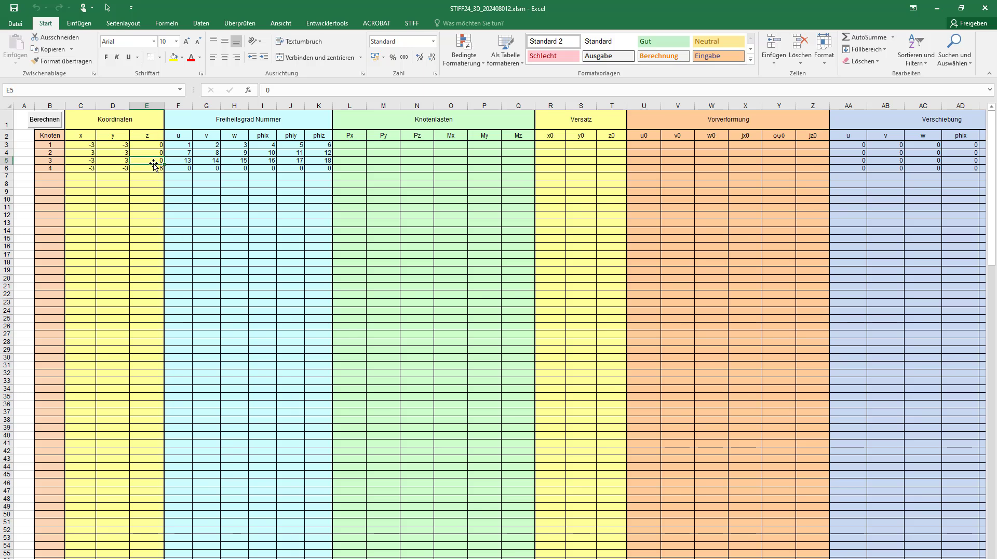
pyautogui.hotkey('ctrl', 'pagedown')
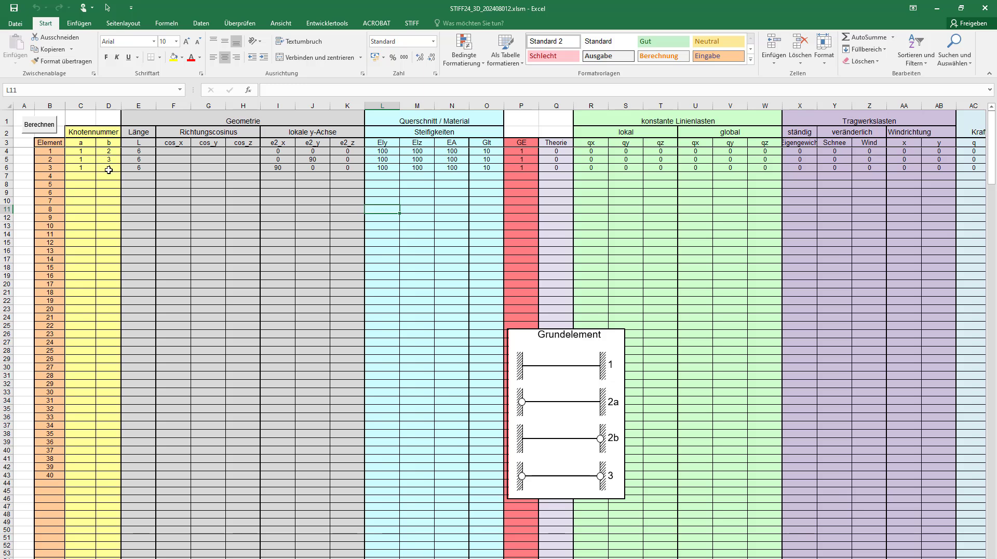
pyautogui.moveTo(141, 150); pyautogui.dragTo(151, 166)
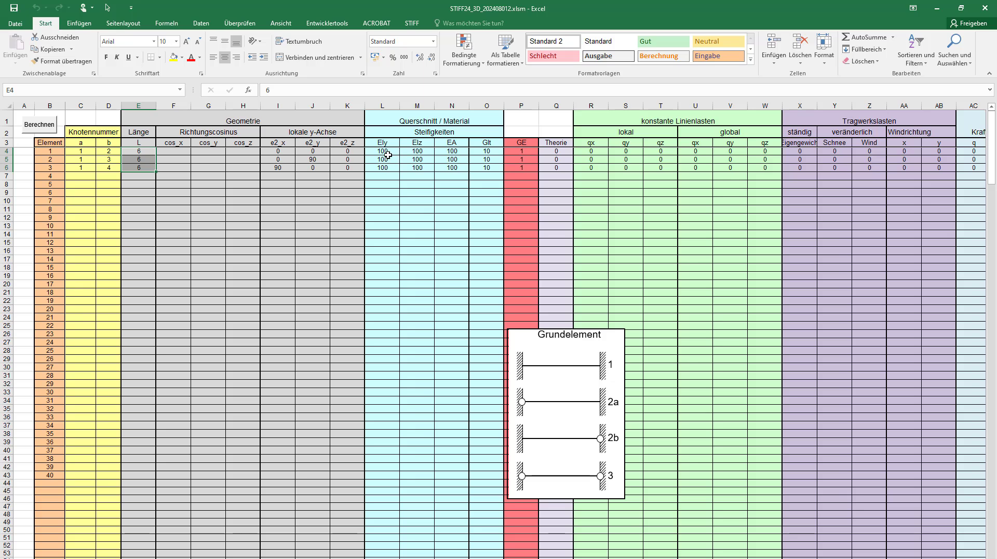
pyautogui.moveTo(385, 152); pyautogui.dragTo(481, 169)
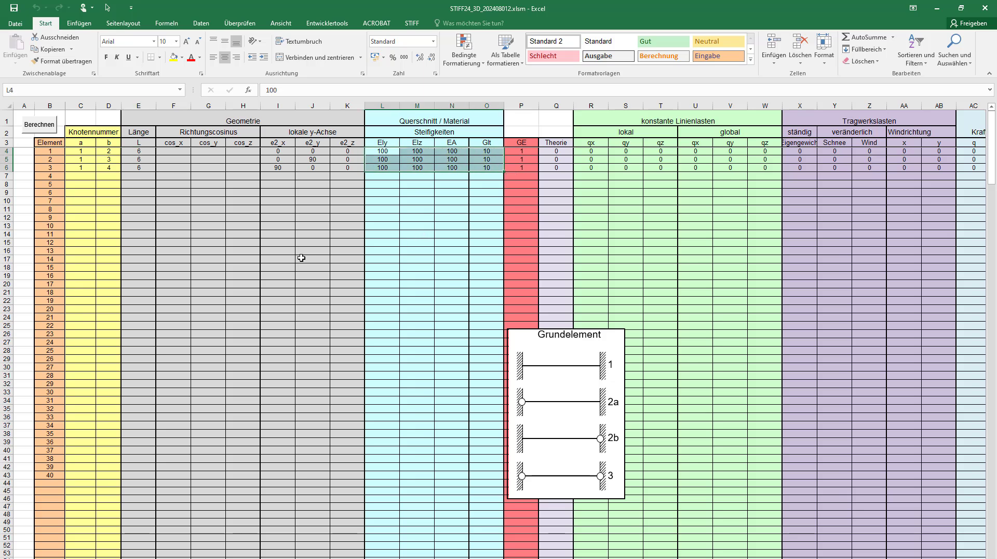
pyautogui.click(285, 161)
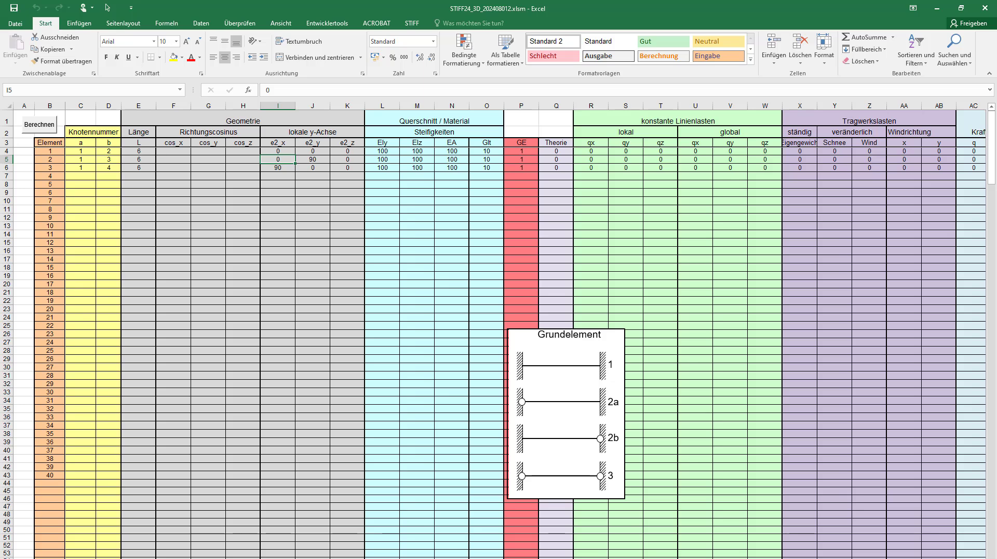
pyautogui.hotkey('ctrl', 'pageup')
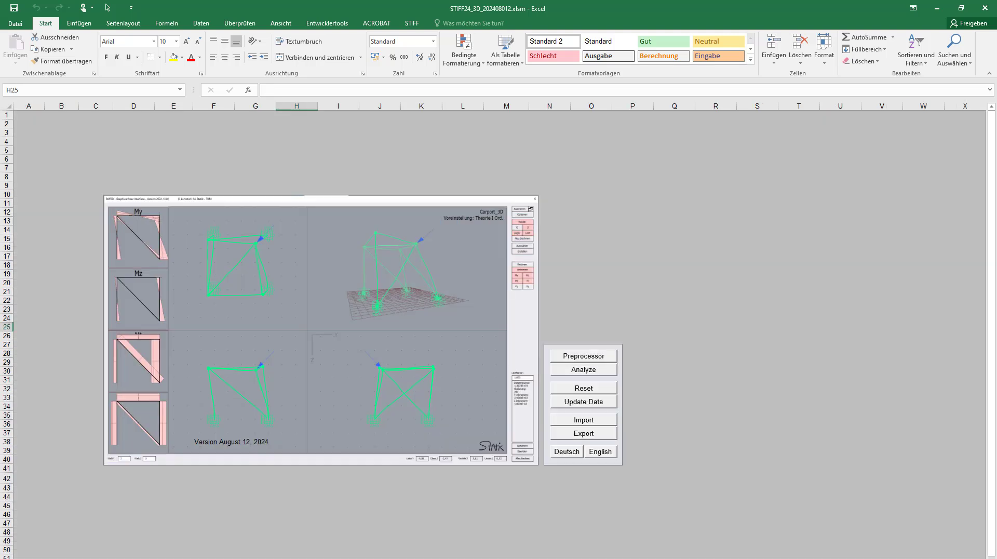